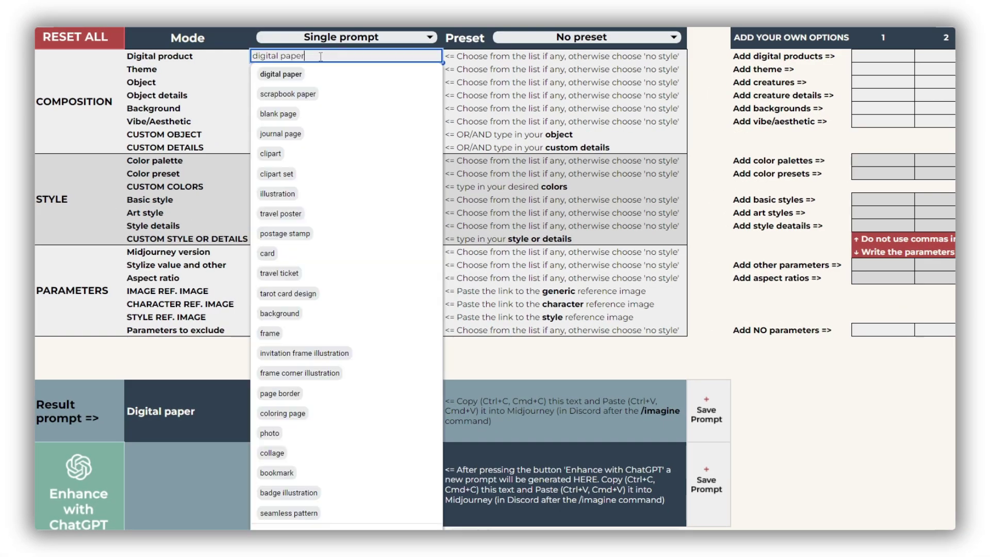
Choose journal page as the digital product, vintage as the theme and handwriting as the background.
click(320, 132)
key(Down)
key(Return)
click(311, 133)
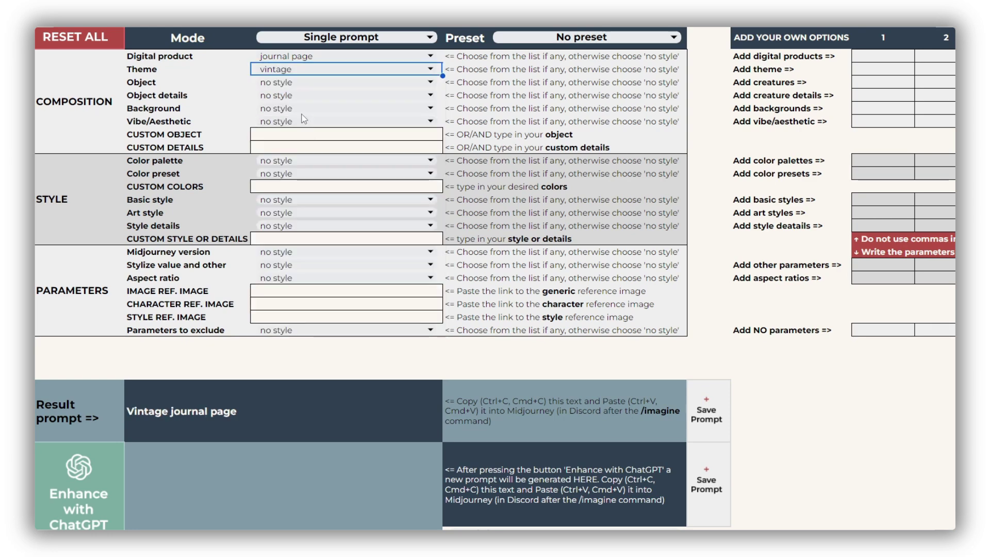
click(294, 107)
scroll(344, 295, down, 4)
scroll(344, 295, down, 2)
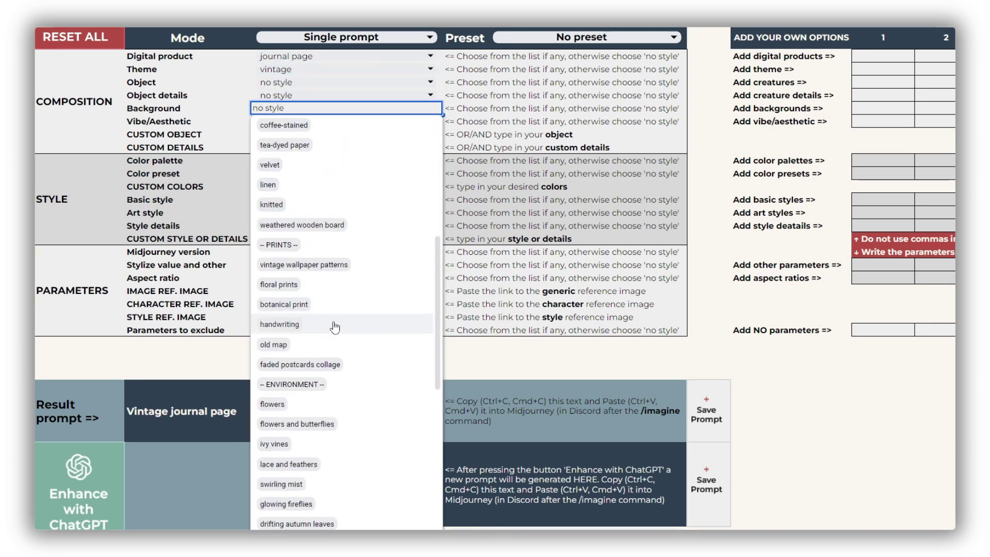
click(331, 388)
Enter 'Parisian background' as custom details and pick the creamy beige gold silver violet colour preset.
click(292, 148)
text(Parisian background)
key(Return)
click(303, 176)
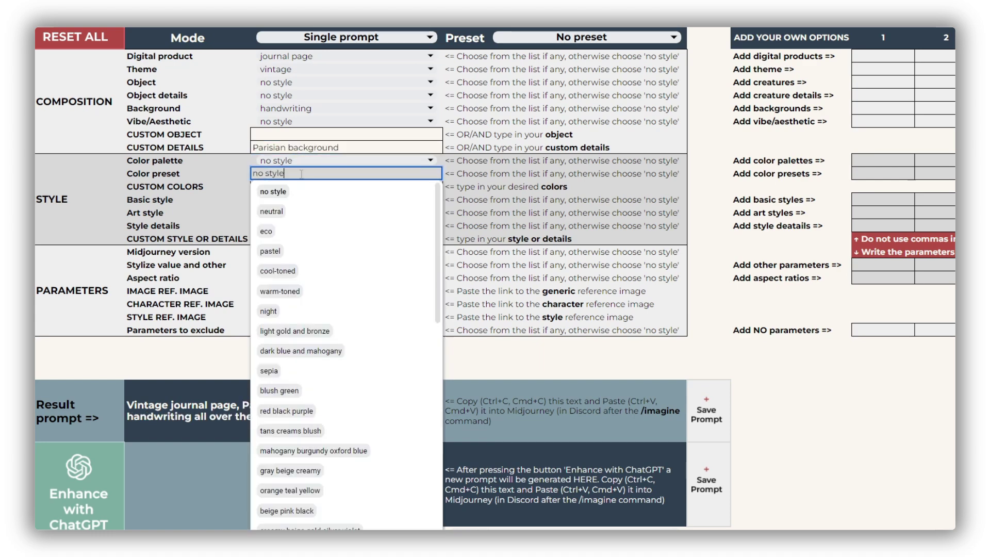
scroll(378, 465, down, 5)
click(379, 478)
Set the art style to Stamperia and the style detail to handmade.
click(298, 212)
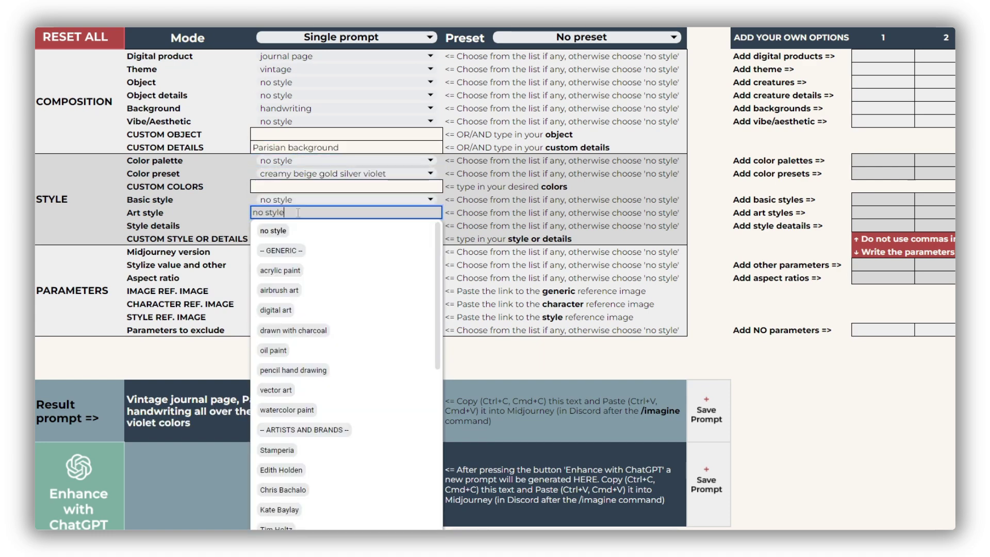
click(343, 450)
click(310, 225)
click(327, 331)
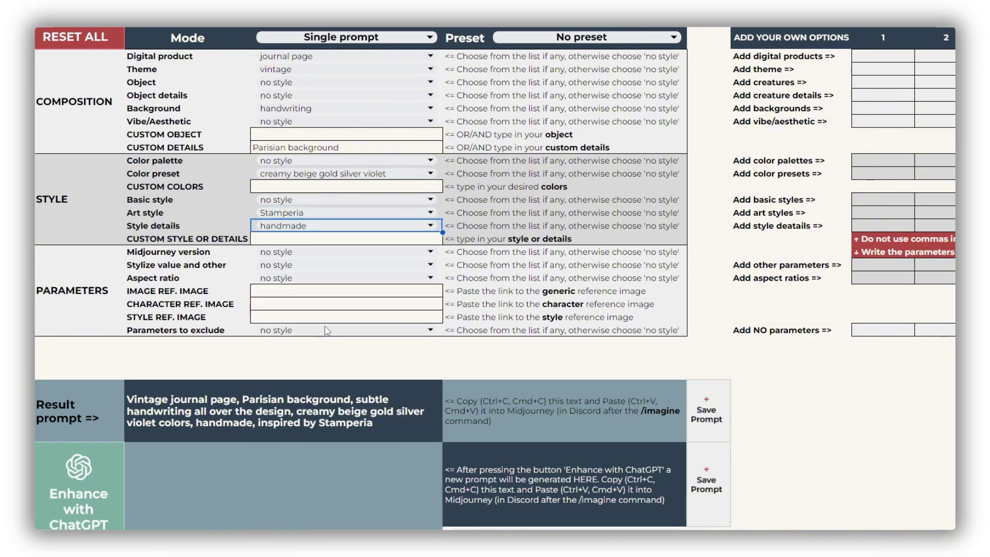
Set the Midjourney parameters to --v 6.1, --s 500 and exclude mockup.
click(319, 252)
click(316, 290)
click(320, 265)
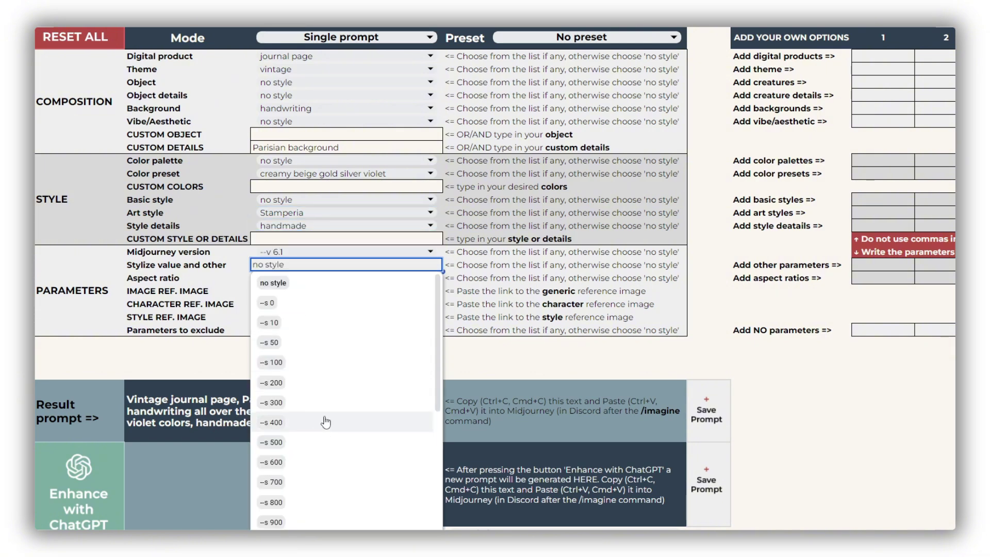
click(309, 442)
click(319, 330)
click(305, 370)
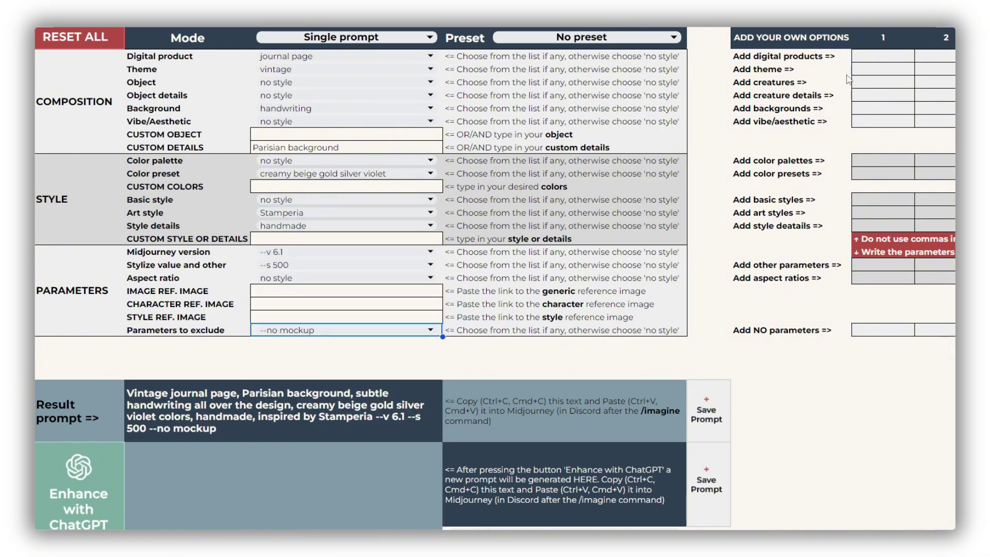
Add 'flowers and a small woman's silhouette' as a custom creature option to the Object list.
click(879, 83)
text(flowers and a small woma)
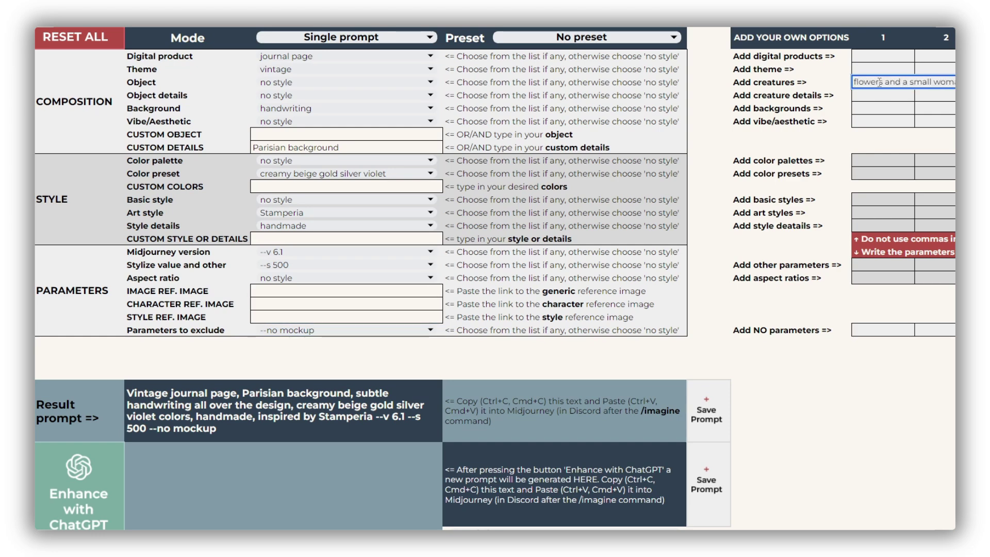
key(Return)
click(281, 82)
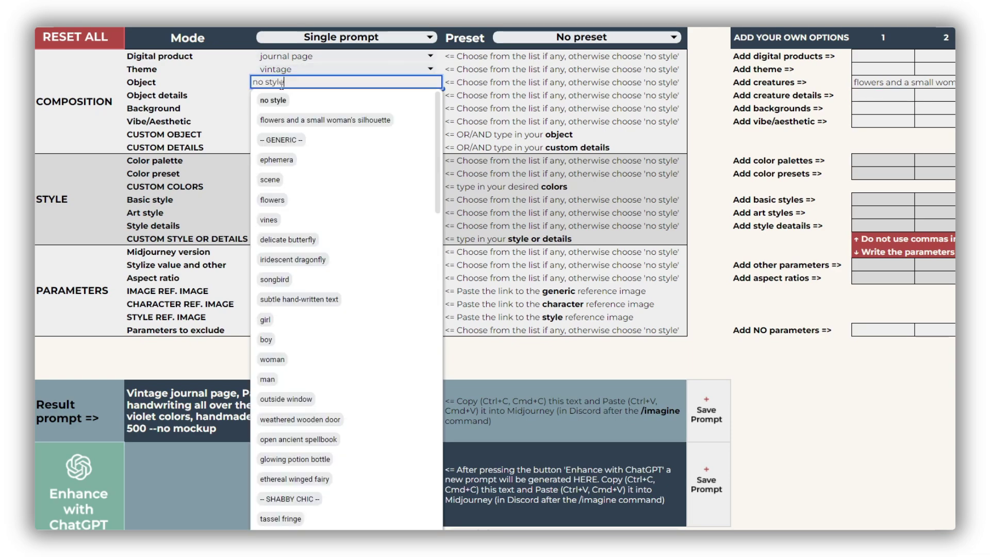
click(308, 124)
Select the finished result prompt cell.
click(374, 411)
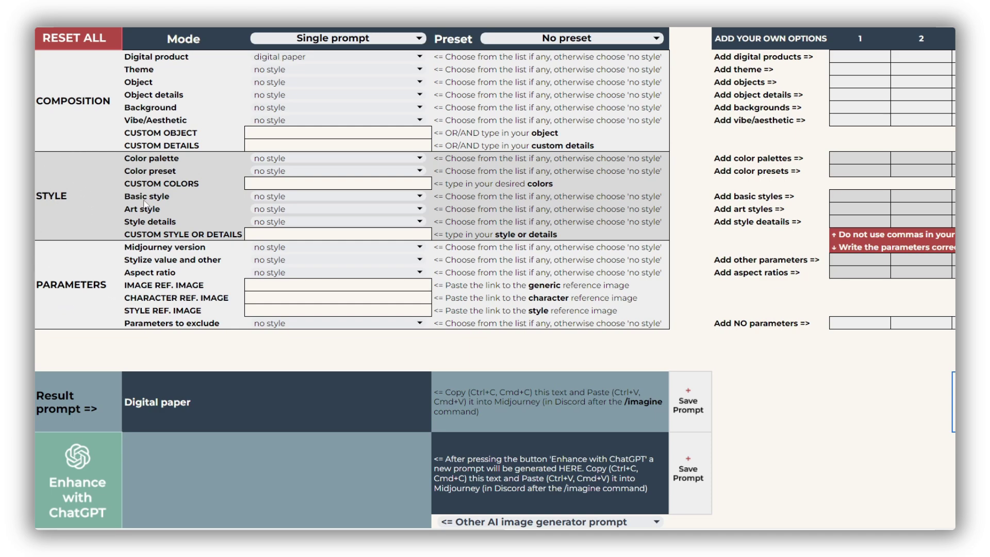
Set Theme to vintage and Object to flowers, giving 'Vintage digital paper, flowers'.
click(163, 174)
click(172, 224)
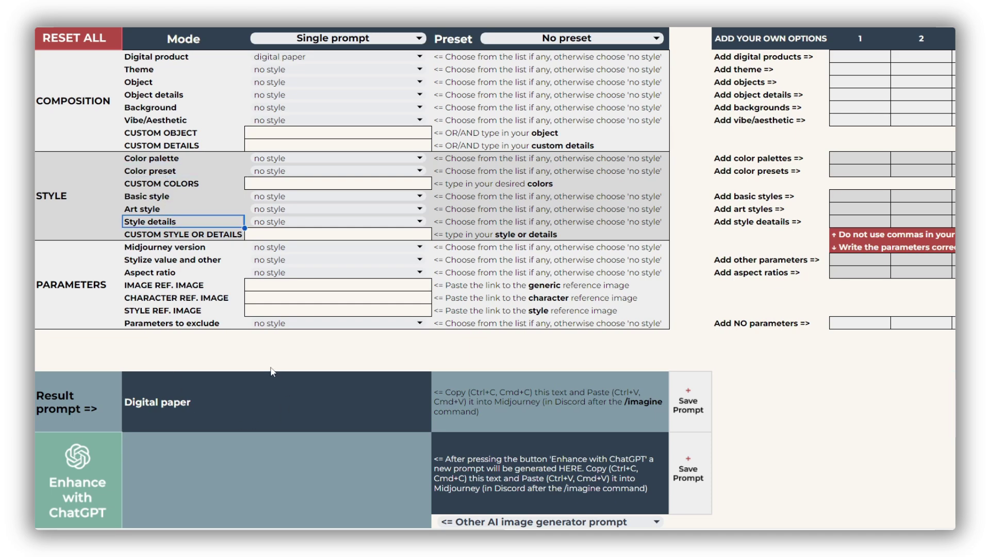
click(310, 69)
click(253, 121)
click(288, 82)
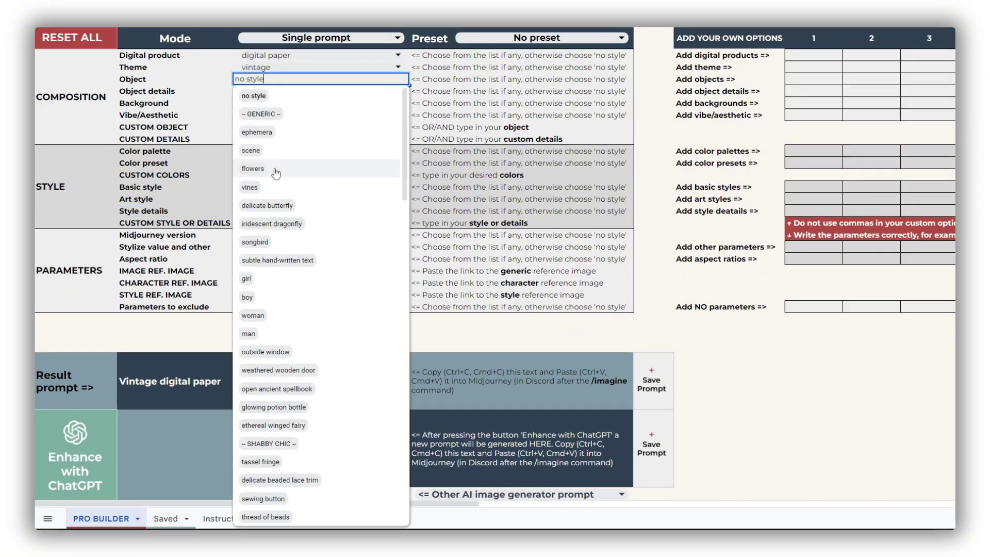
click(253, 169)
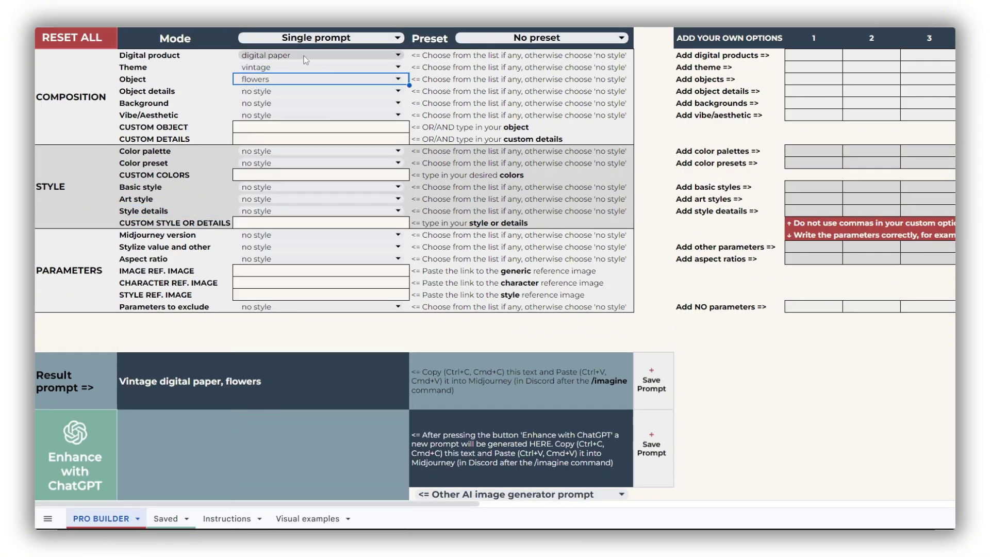
Switch to the Visual examples sheet to view the theme gallery.
click(919, 400)
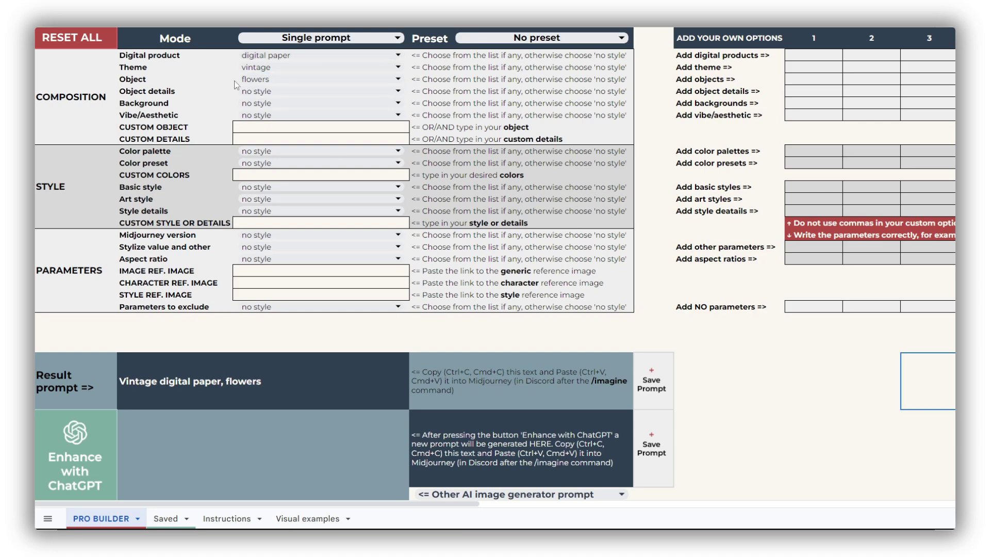
click(187, 58)
click(192, 70)
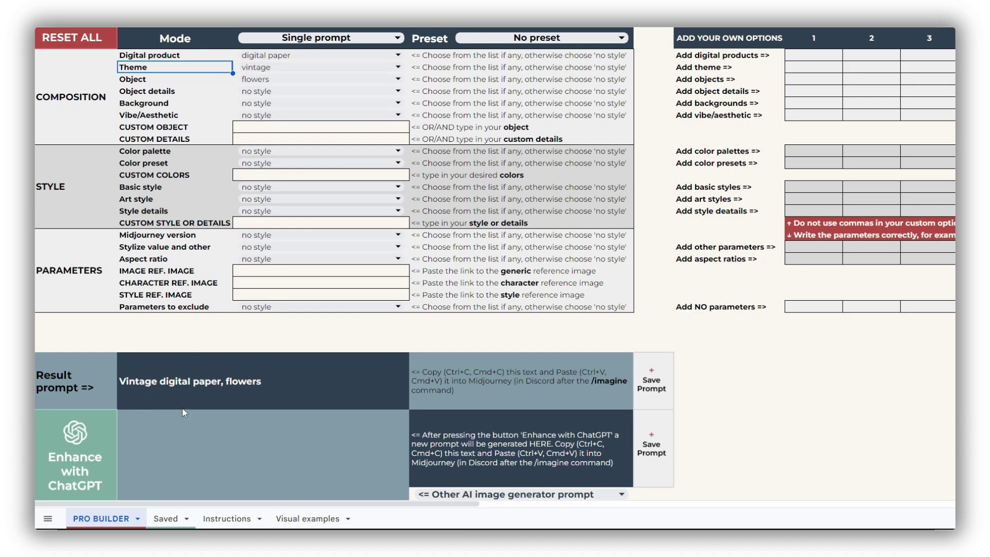
click(287, 518)
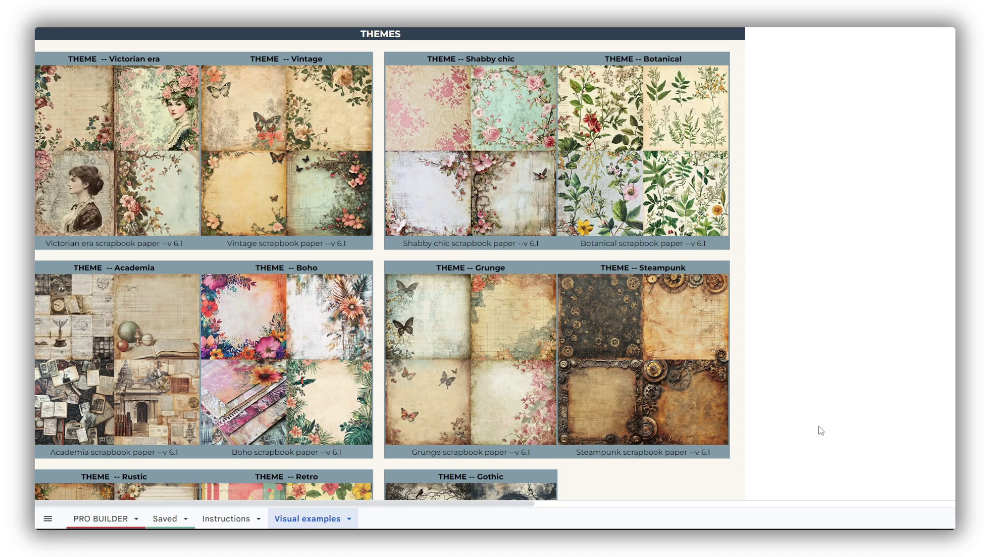
Scroll the theme examples, return to PRO BUILDER and enter 'western theme' as custom details.
scroll(822, 430, down, 5)
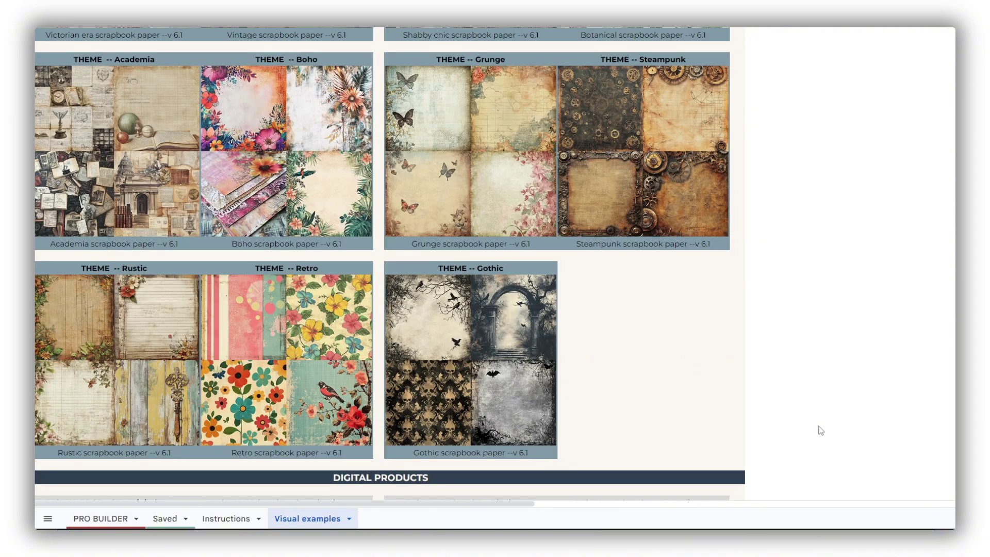
click(76, 523)
click(265, 140)
text(western theme)
key(Return)
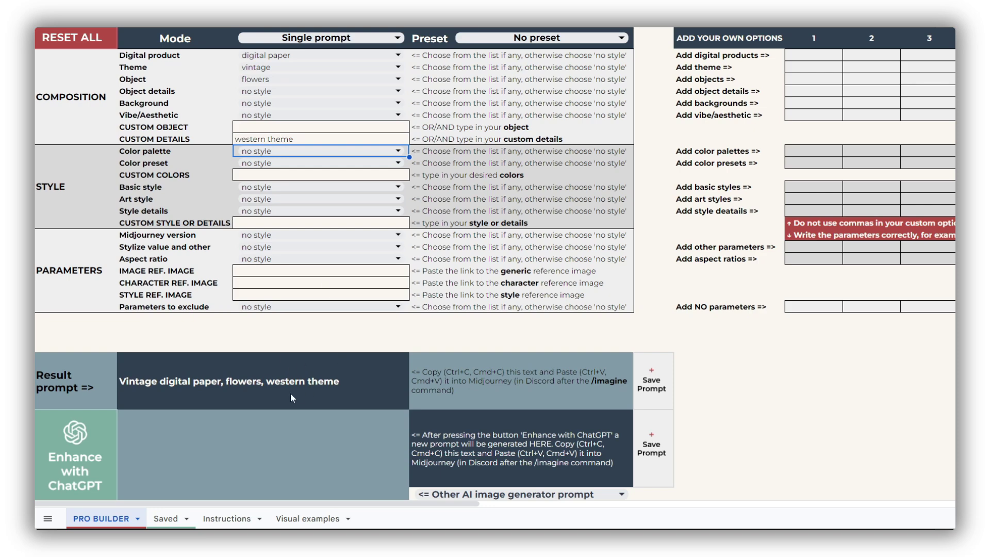
Add a custom 'western' theme option, select it, then undo back to the vintage prompt.
click(824, 68)
text(western)
key(Return)
click(320, 67)
click(284, 100)
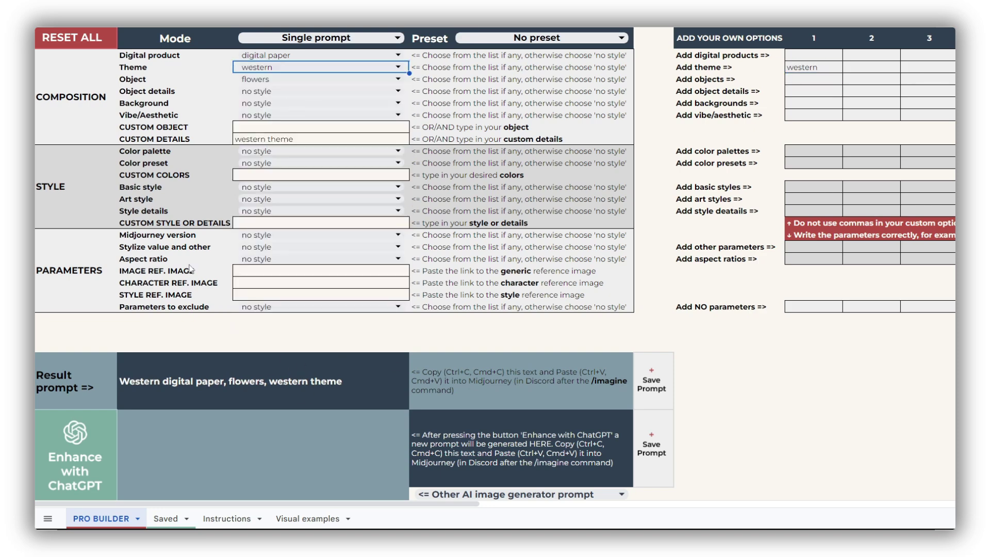
click(904, 407)
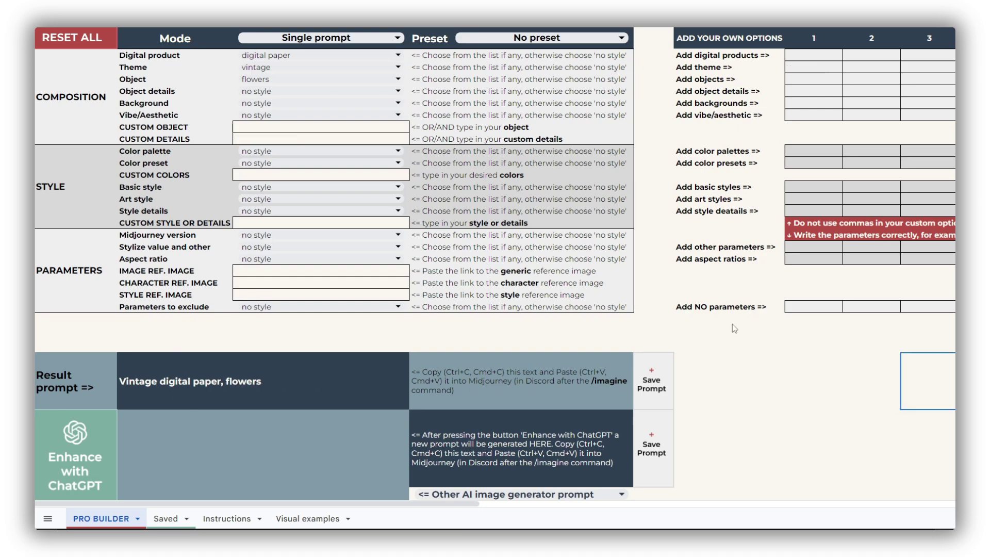
click(392, 55)
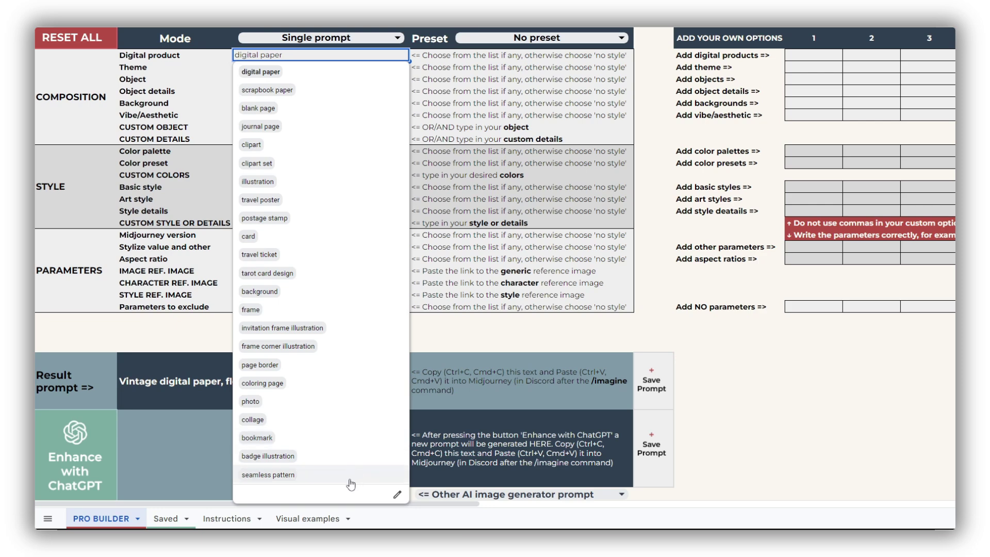
Browse the Digital Products gallery down to bookmark, badge and seamless pattern examples, then return to PRO BUILDER.
click(299, 522)
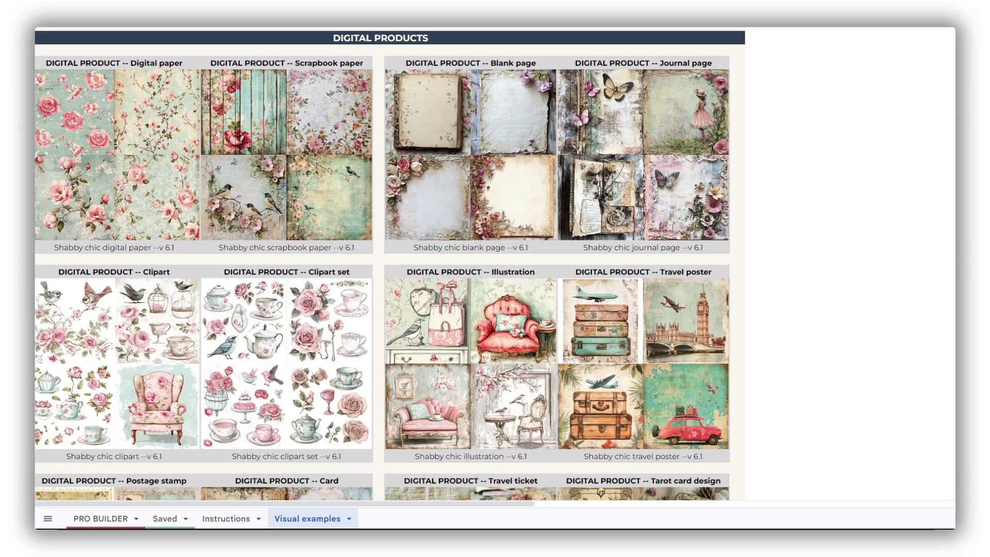
scroll(814, 172, down, 6)
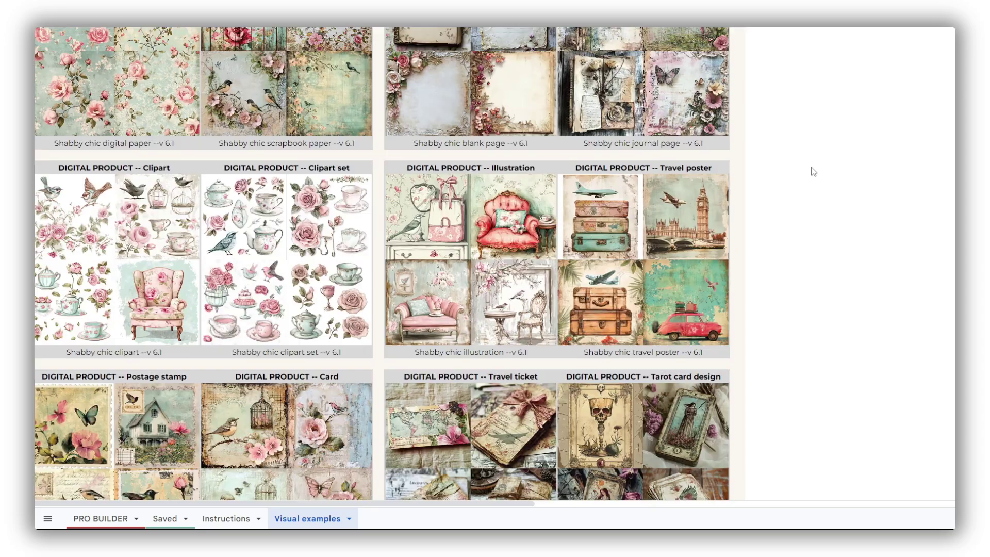
scroll(814, 171, down, 7)
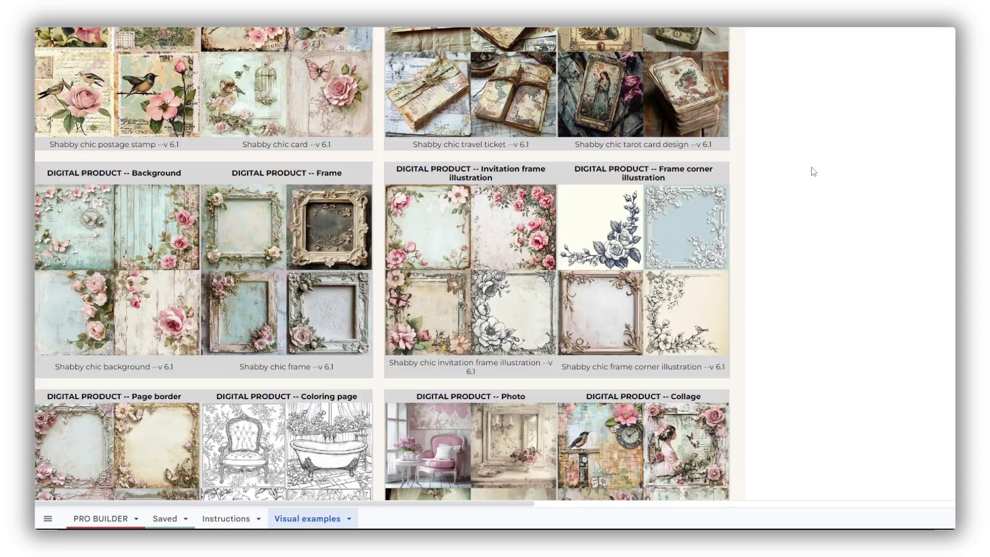
scroll(814, 171, down, 3)
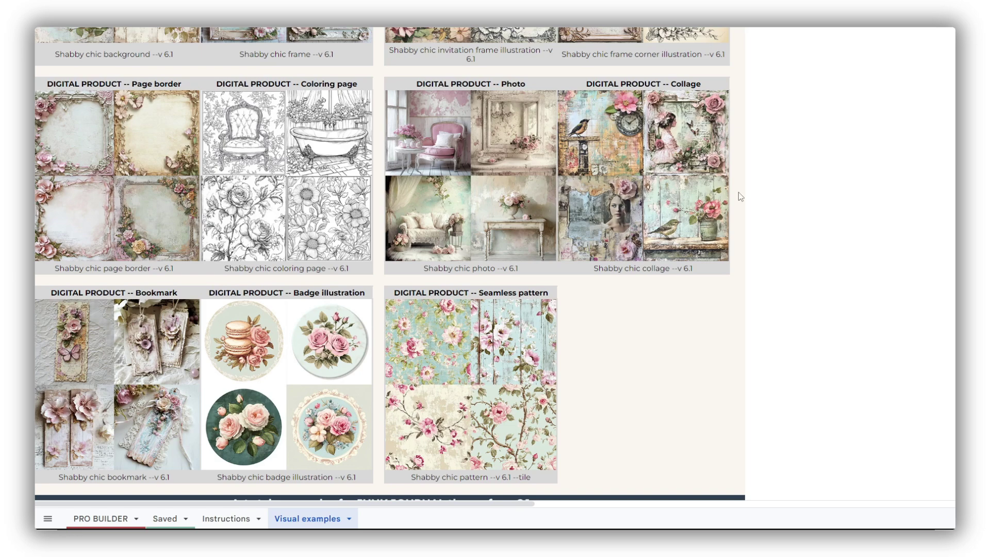
click(101, 519)
double_click(268, 259)
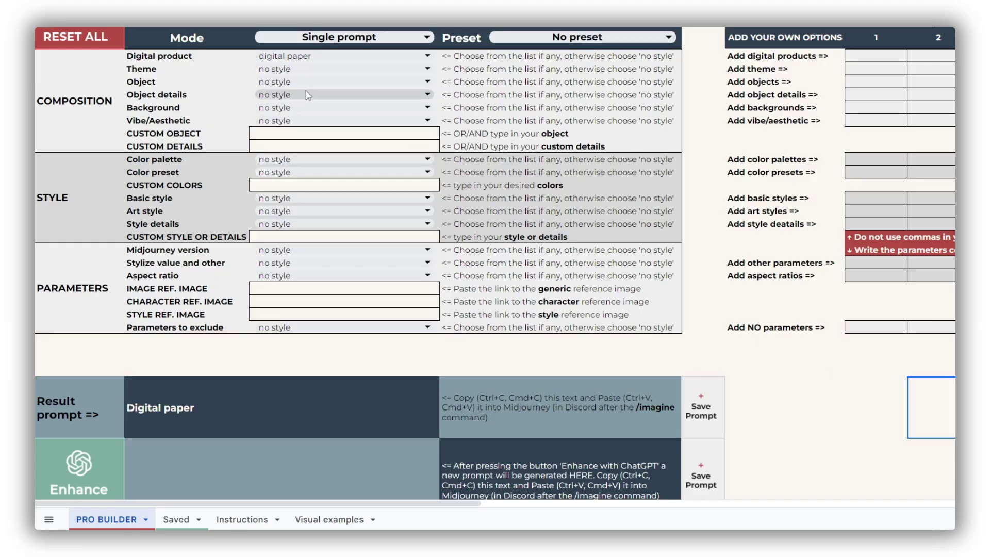
Try woman as the Object, then reset the Object back to no style.
click(181, 83)
click(199, 112)
click(289, 81)
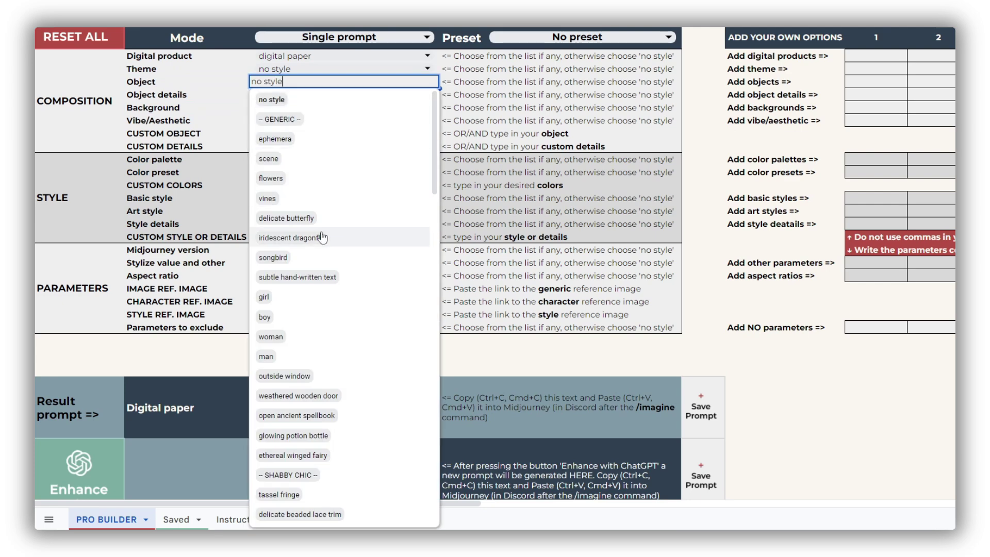
click(354, 338)
click(289, 81)
click(289, 122)
Try rustic cabin landscape as the Background, then reset it to no style.
click(288, 107)
scroll(360, 271, down, 2)
scroll(360, 271, down, 5)
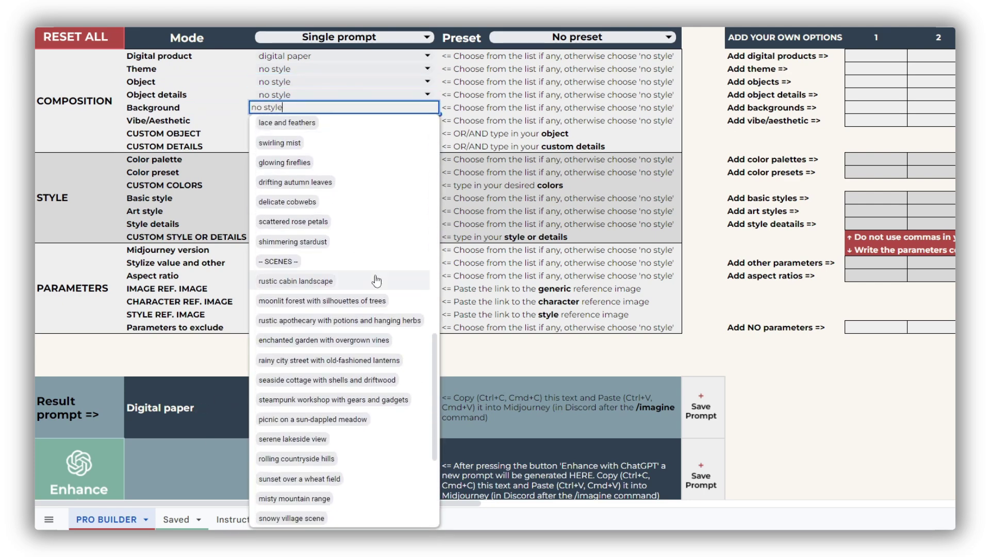
click(371, 279)
click(348, 109)
click(342, 135)
Enter custom object 'street lights and a lady's silhouette' and browse Object details and Vibe/Aesthetic lists.
click(334, 133)
text(street lights an)
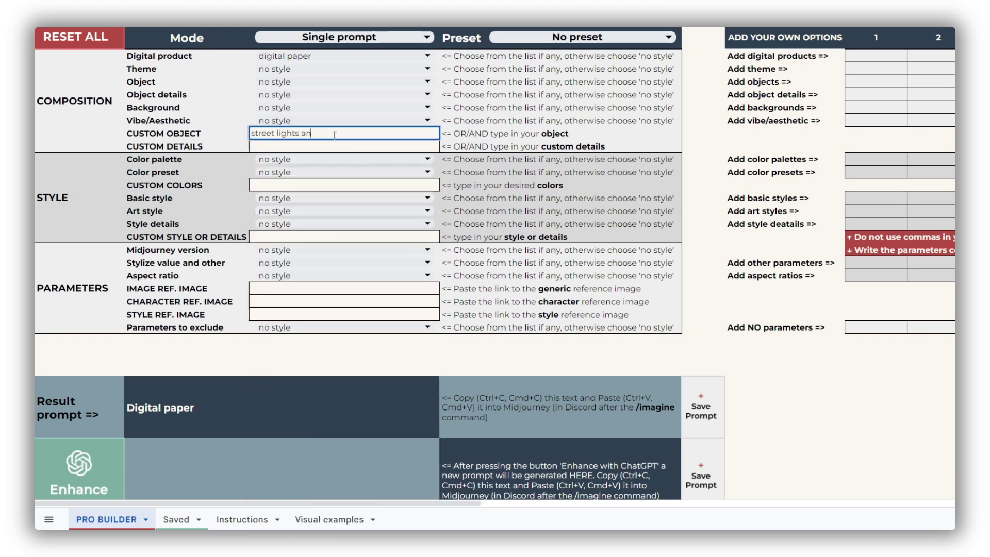
text(d a lady's silhouette)
key(Return)
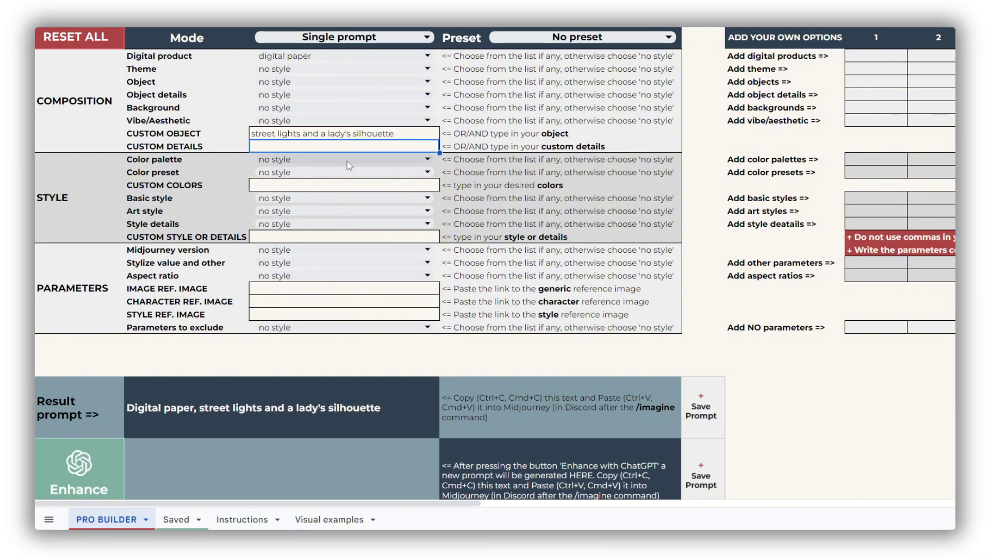
click(274, 95)
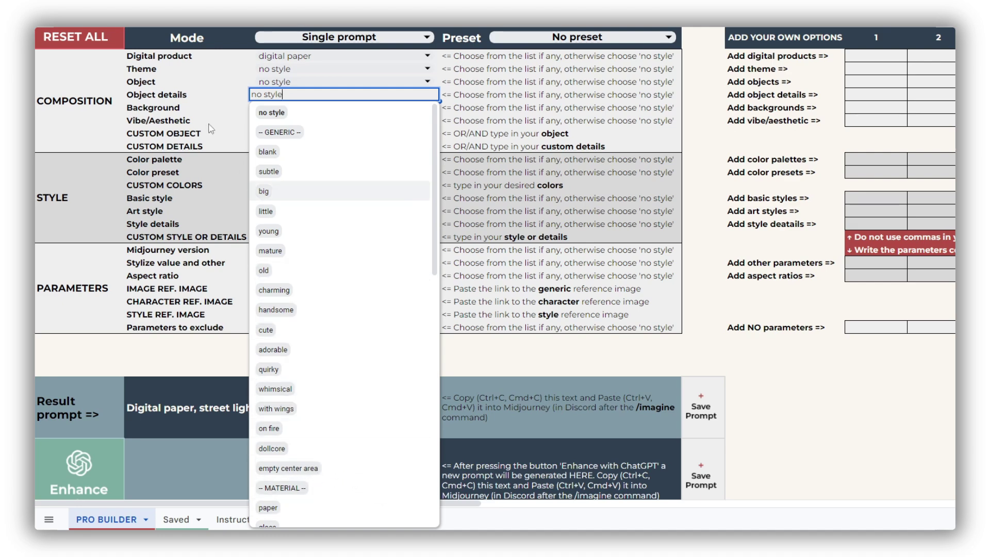
click(279, 121)
click(279, 121)
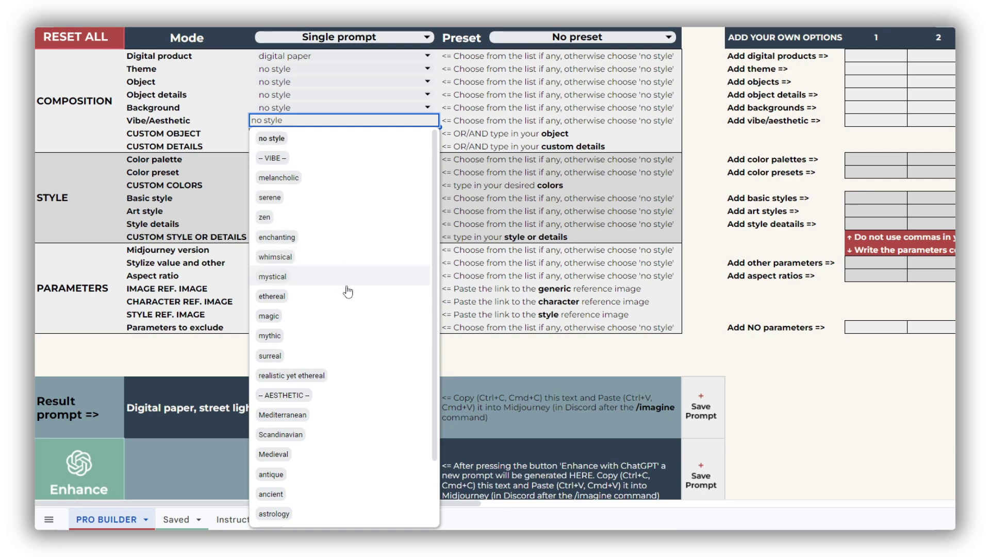
scroll(346, 289, down, 3)
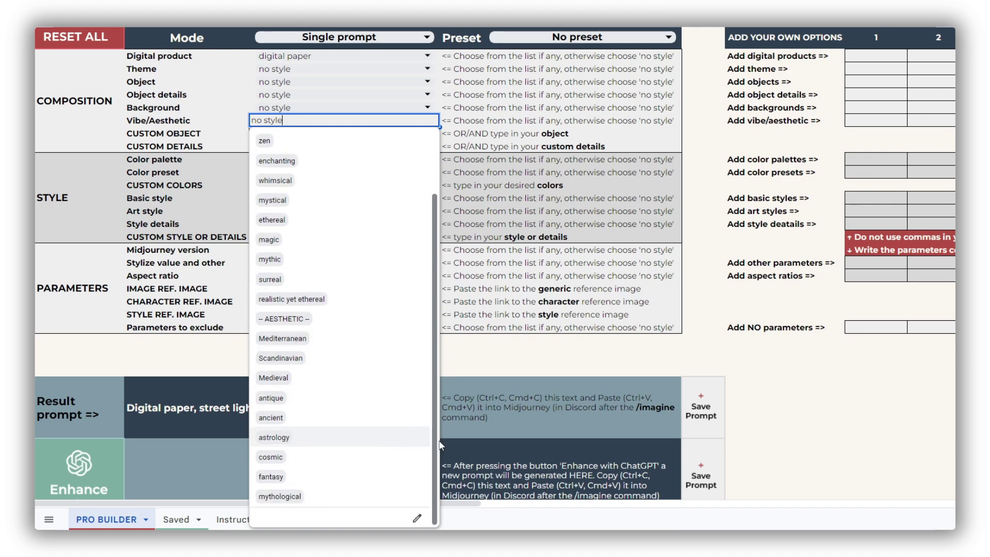
click(861, 436)
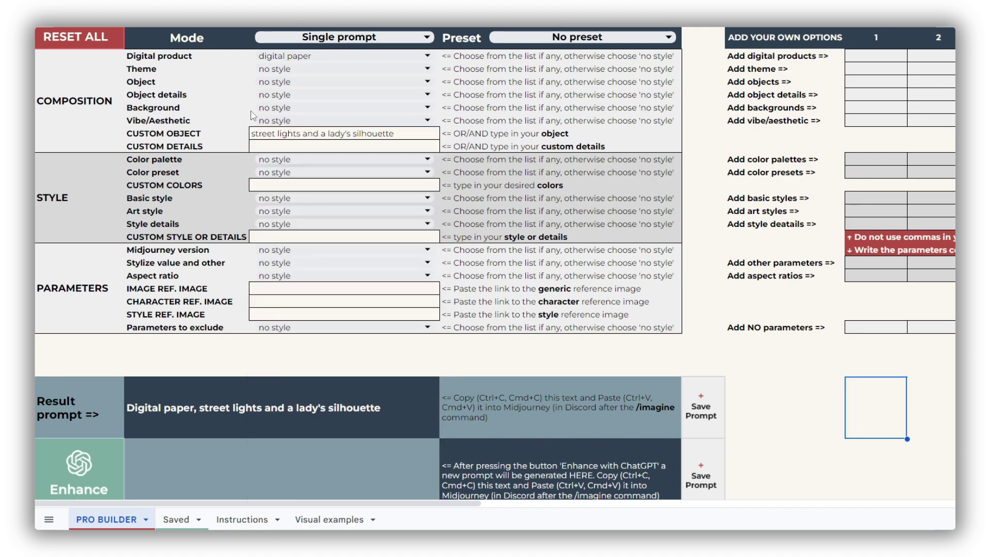
Set the Background to isolated on white and custom details to 'flowers all around'.
double_click(310, 108)
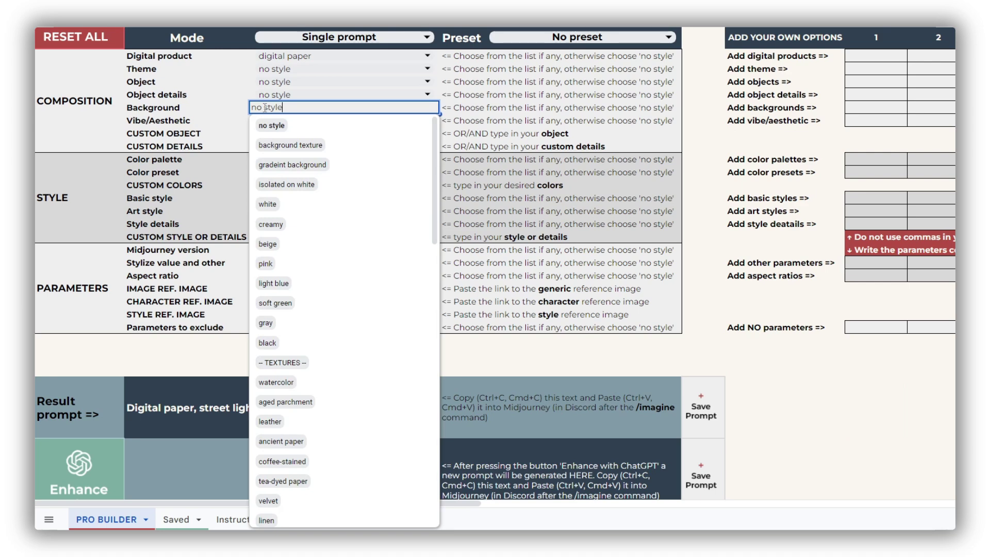
click(346, 189)
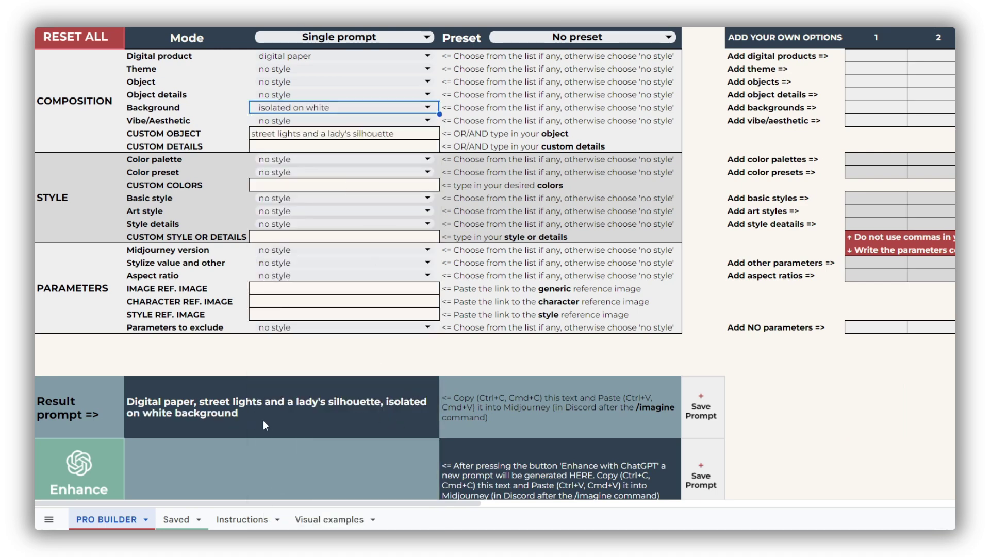
click(283, 147)
text(flowers all around)
key(Return)
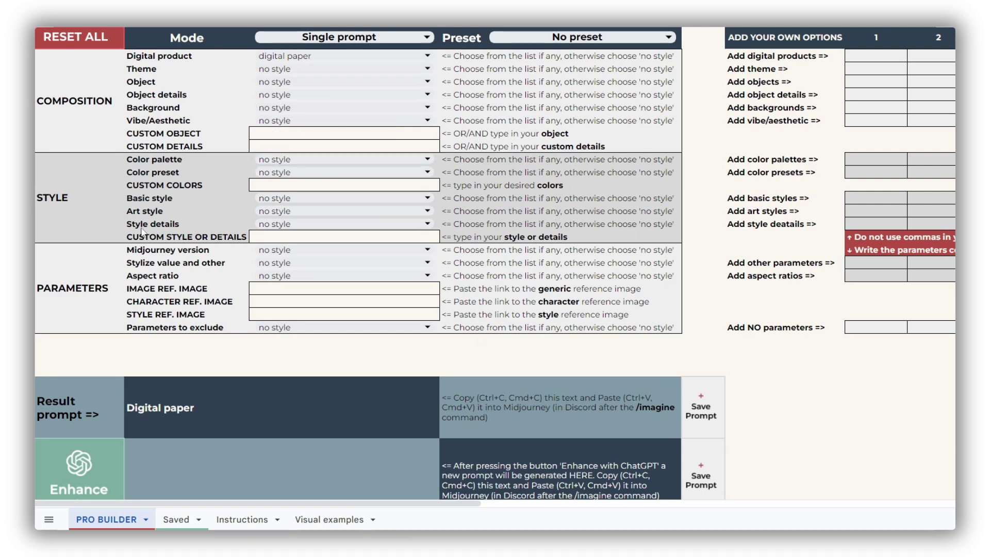
Set colour palette to desaturated, preset to neutral, and custom colours to 'beige green light red'.
click(279, 160)
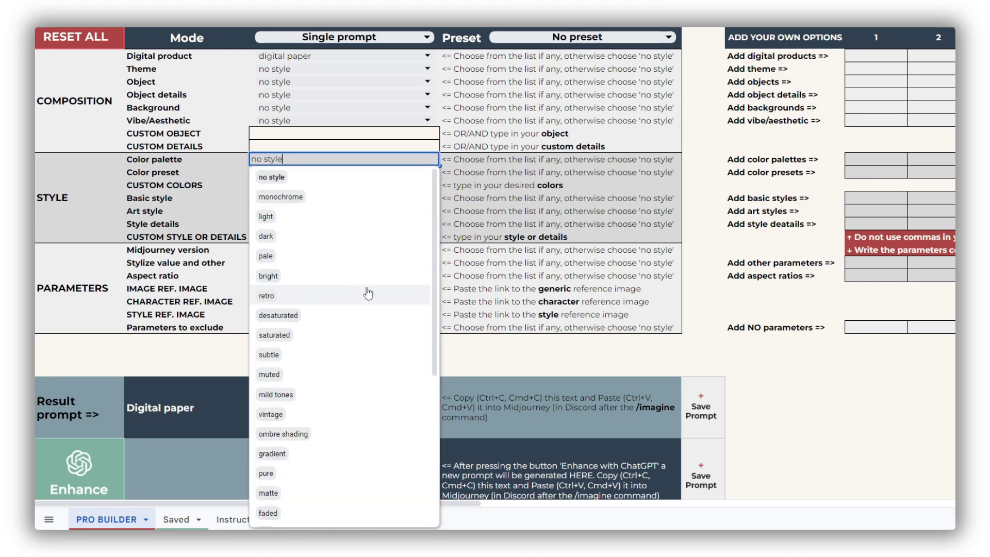
click(388, 321)
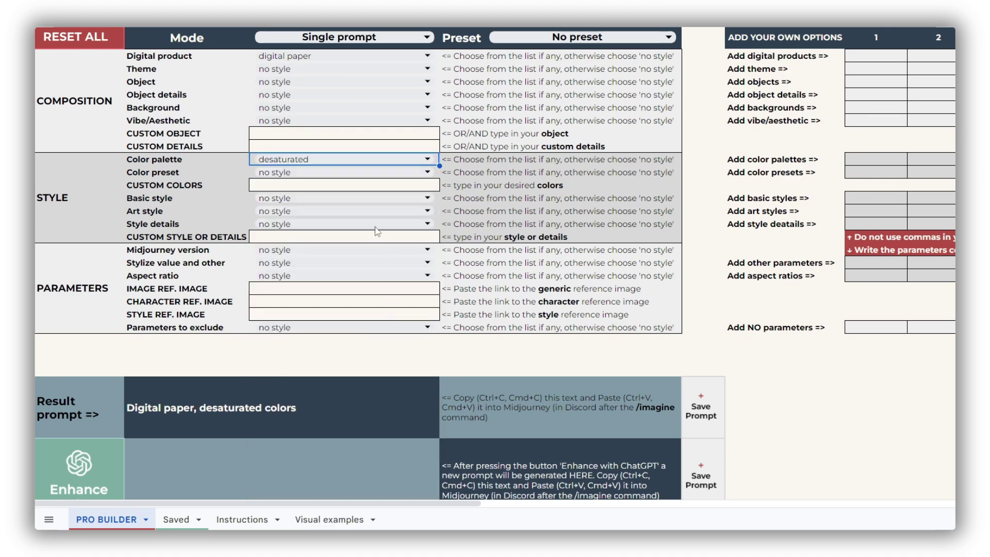
click(357, 174)
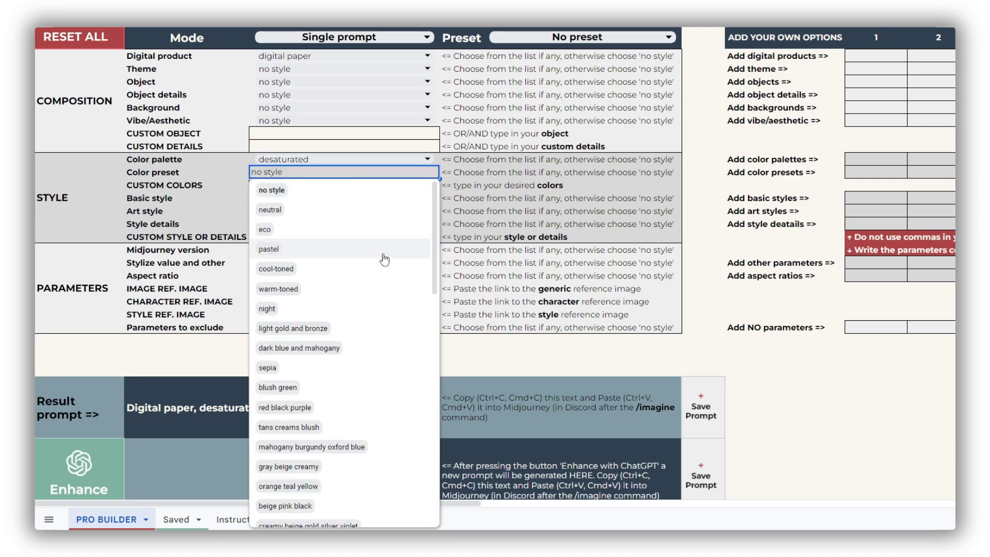
click(367, 211)
click(296, 185)
text(beige green light red)
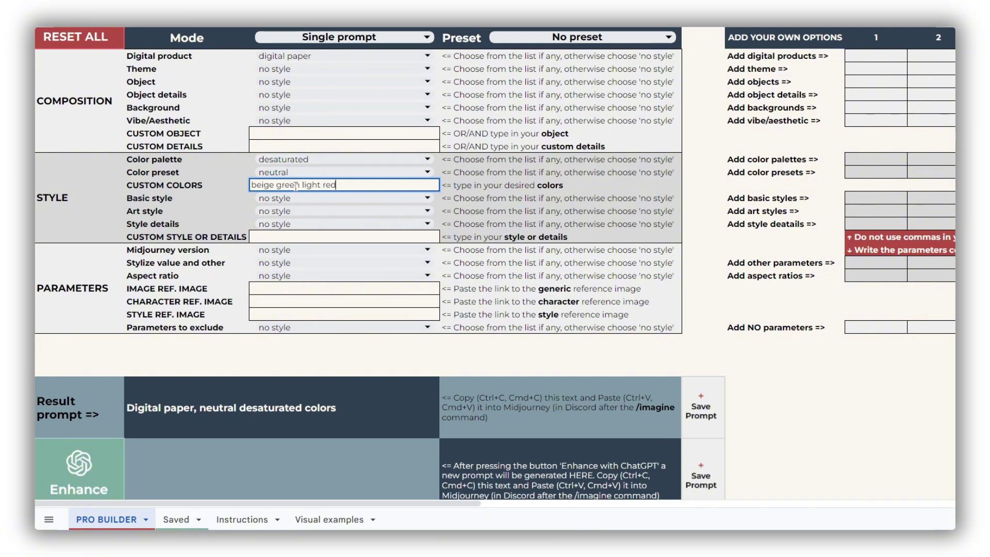
key(Return)
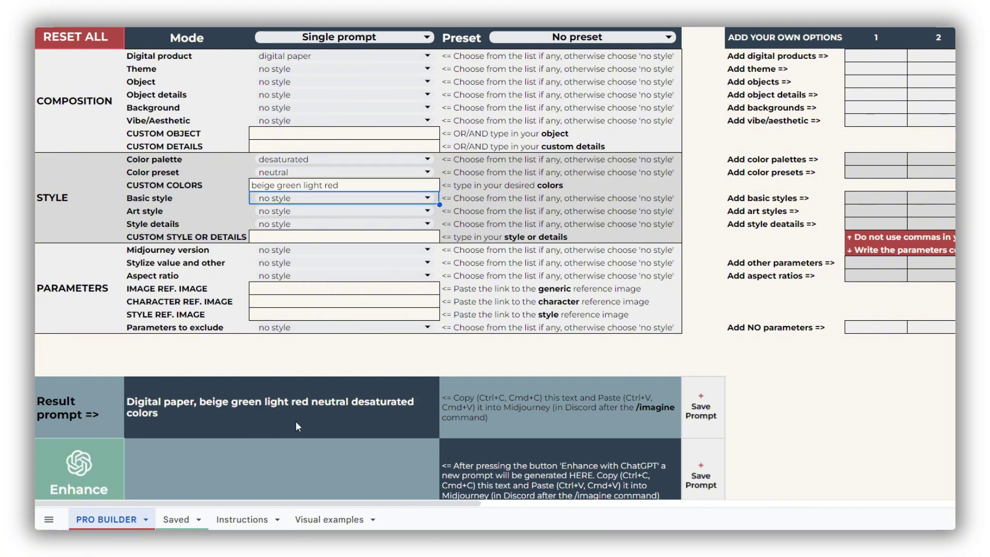
Look through the Basic style list without choosing an option.
click(225, 200)
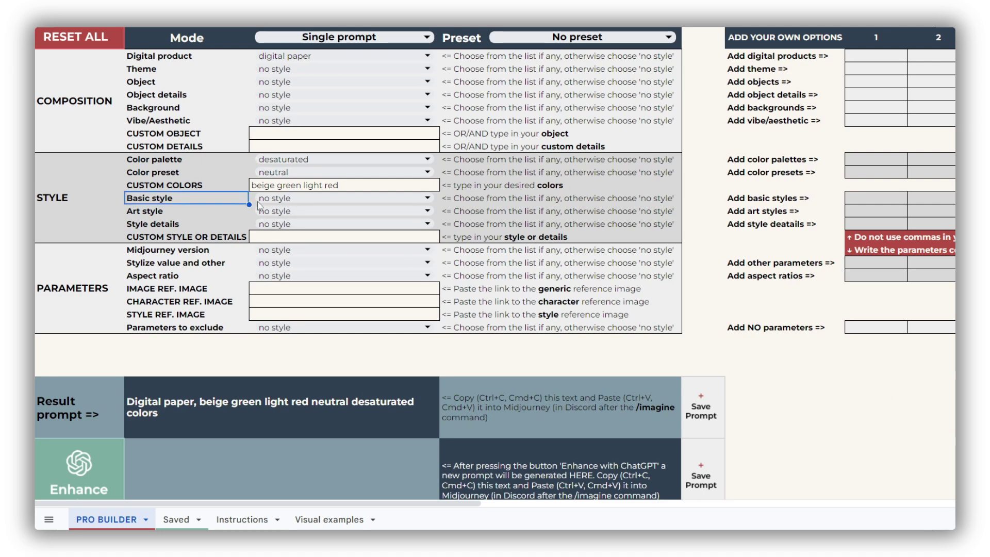
click(287, 205)
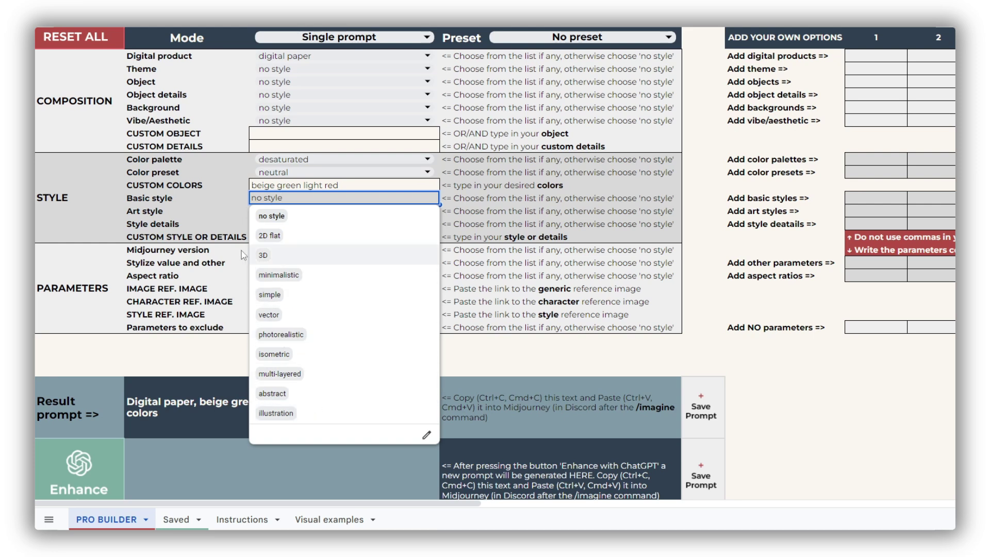
click(212, 207)
Scroll through the Visual examples art style galleries, including brand-inspired sets like Stamperia.
click(340, 520)
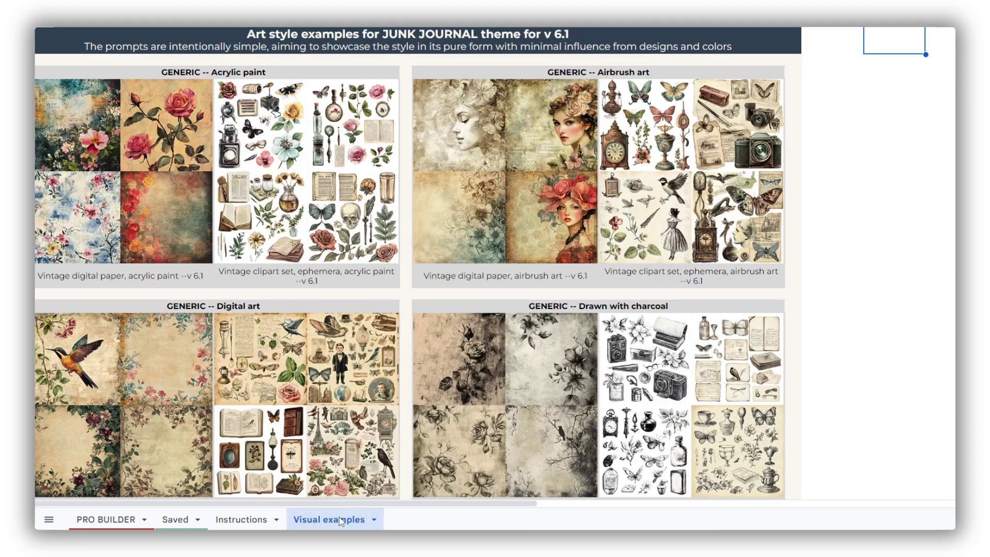
scroll(842, 361, down, 8)
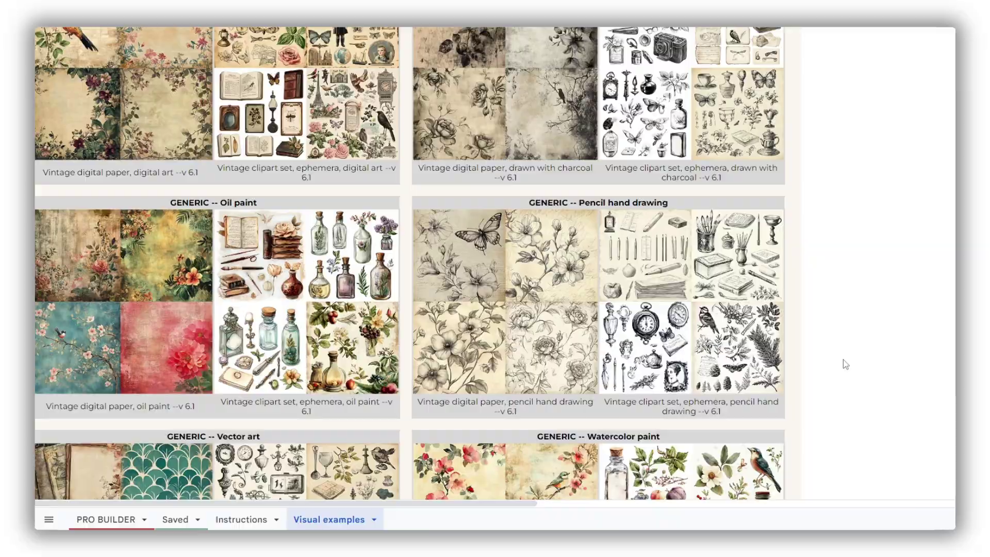
scroll(846, 365, down, 7)
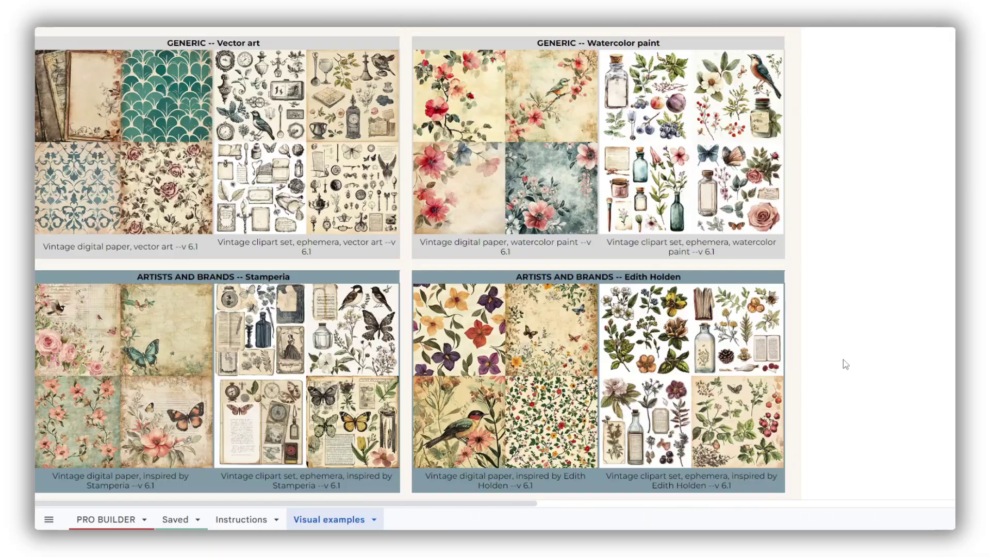
scroll(846, 364, down, 8)
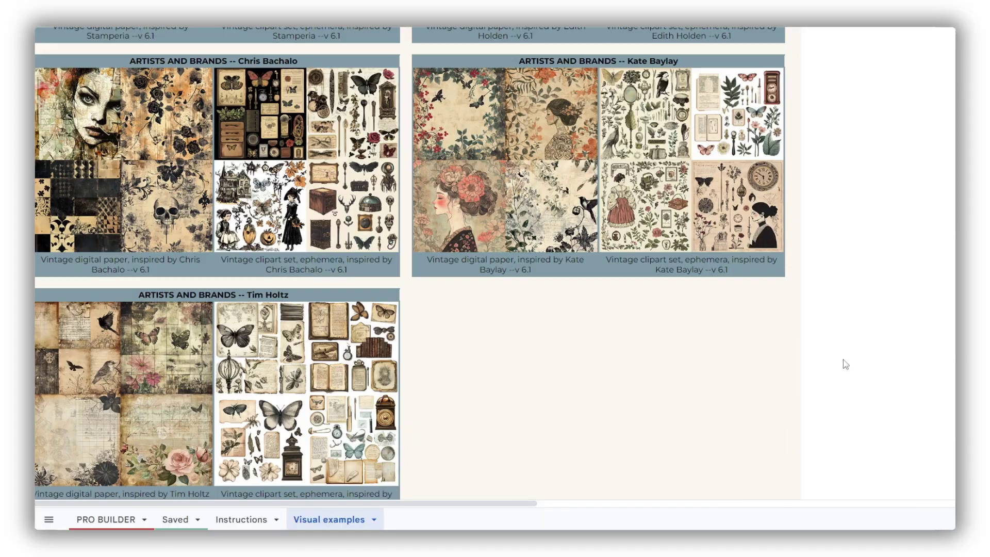
scroll(846, 364, down, 8)
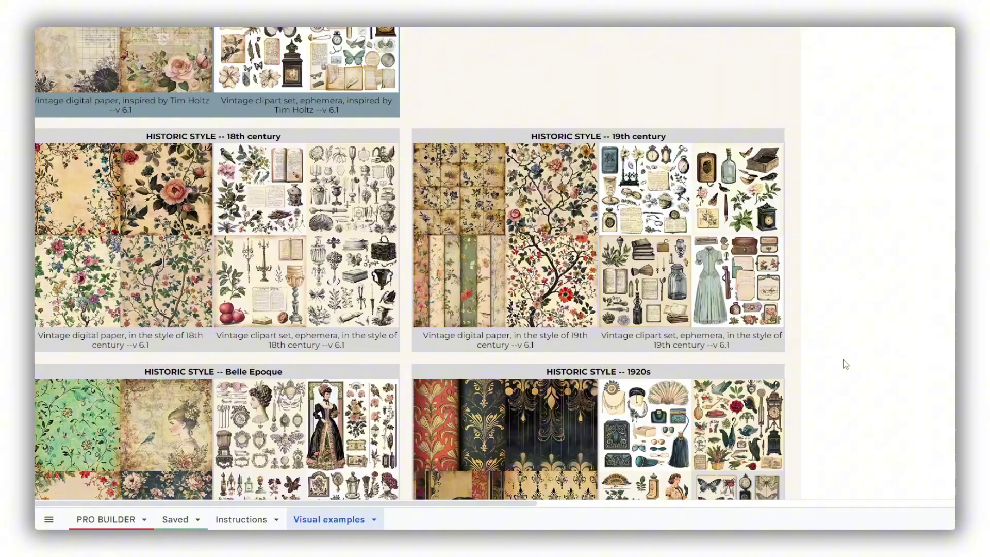
Keep symmetrical in Style details, switch to Multiple selection mode and add hand painted.
click(108, 519)
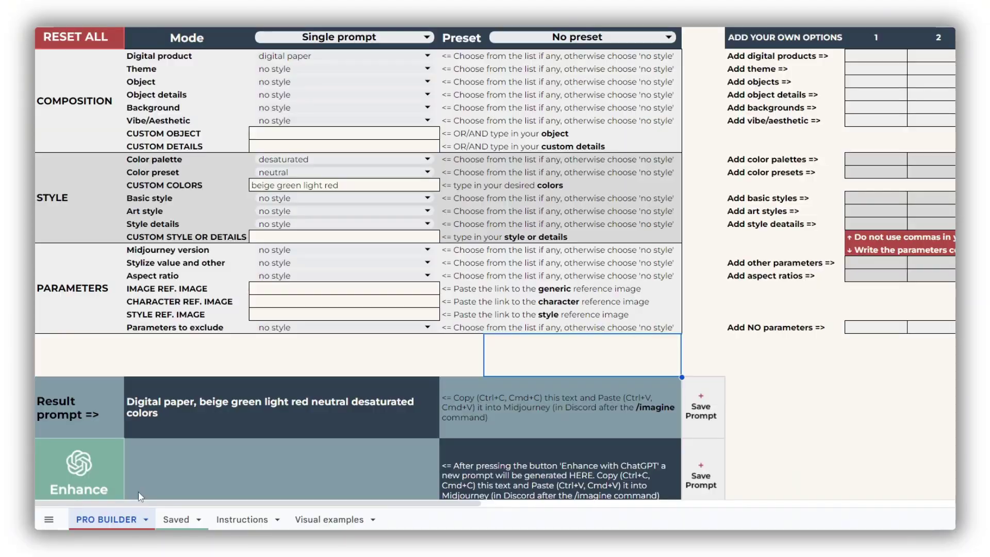
double_click(269, 223)
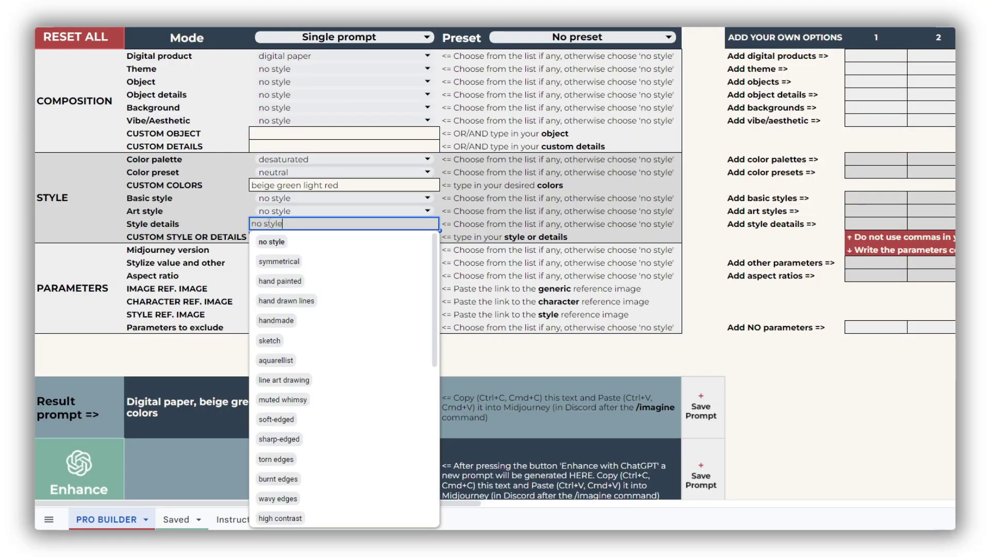
click(335, 261)
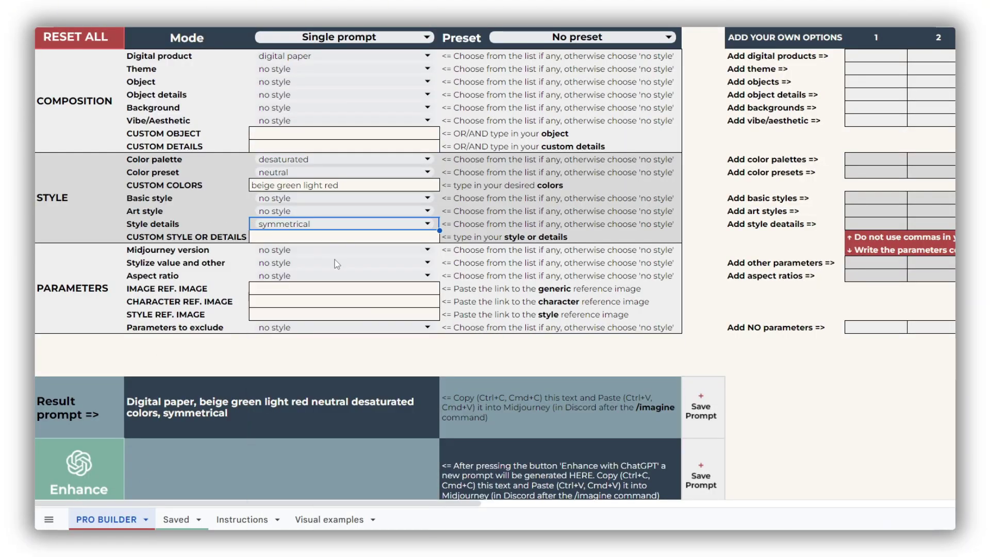
click(361, 38)
click(327, 81)
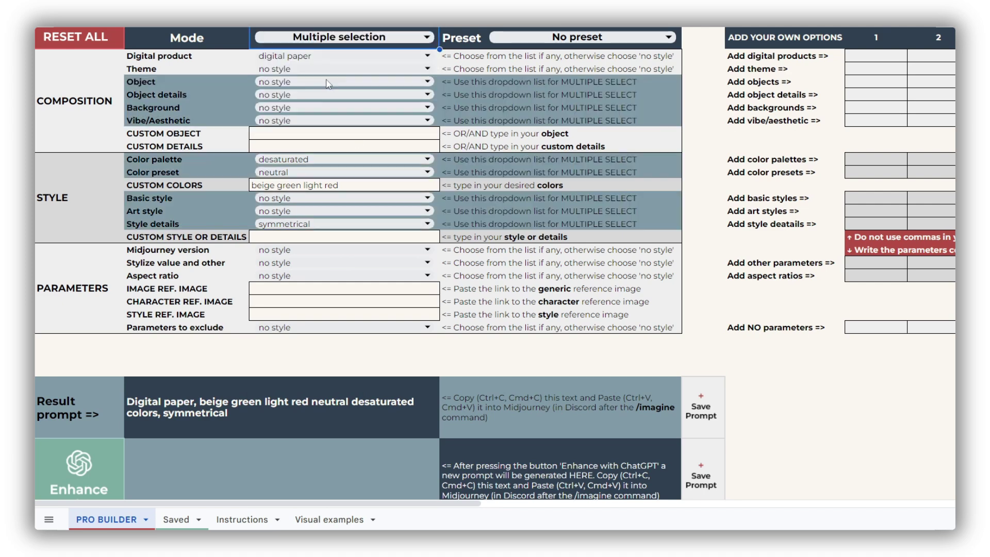
click(323, 223)
click(333, 283)
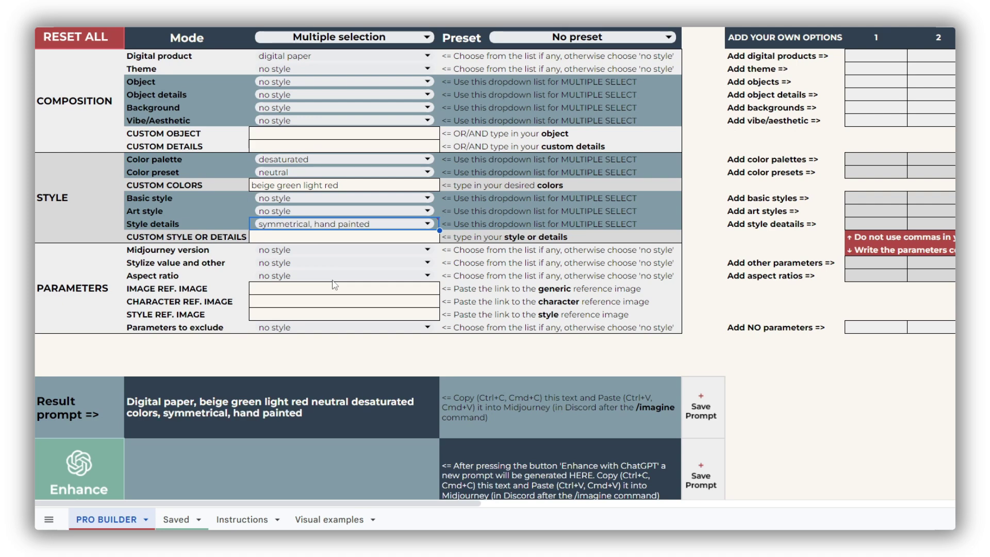
Enter 'quirky characters' as the custom style or details.
click(309, 238)
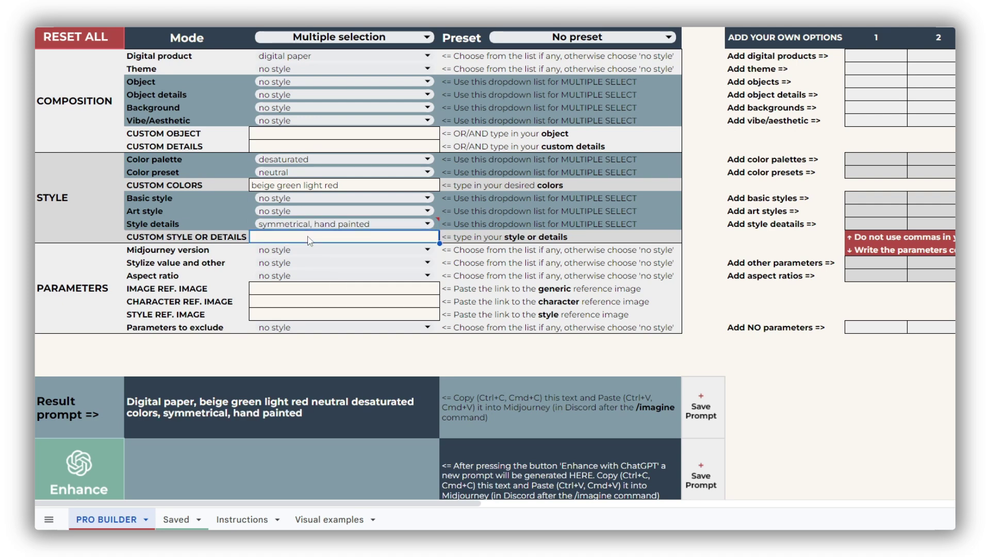
text(quirky characters)
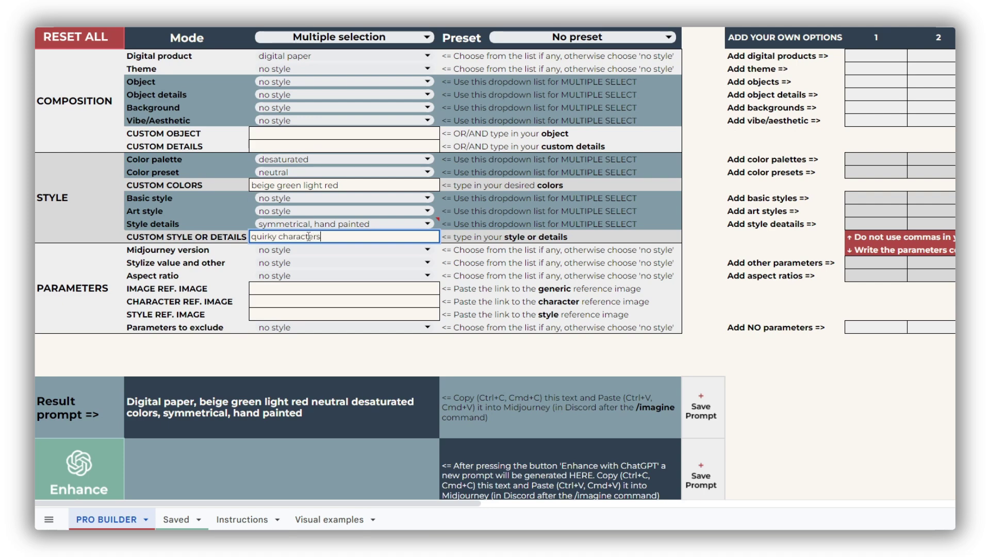
key(Return)
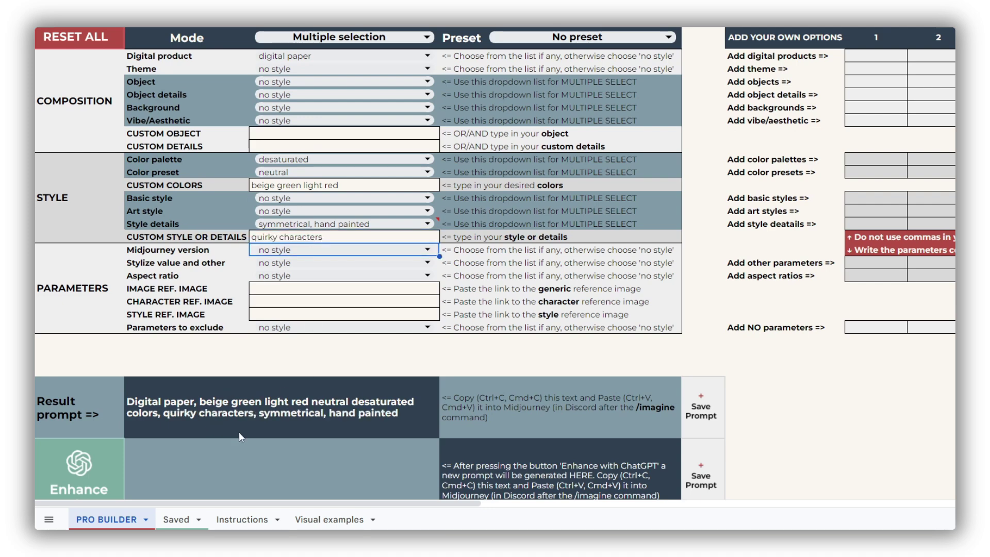
click(876, 407)
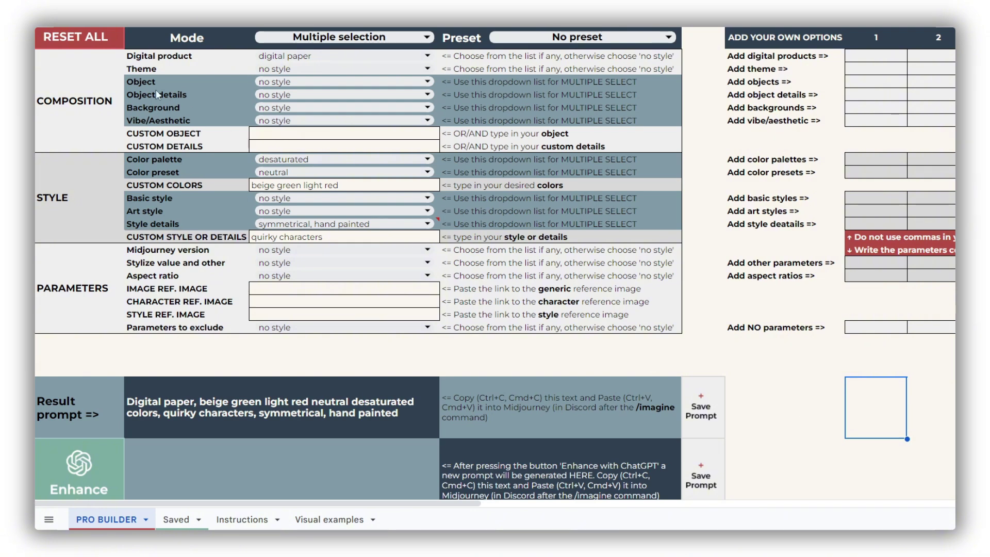
Reset all builder fields and switch the Mode back to Single prompt.
click(79, 37)
click(269, 44)
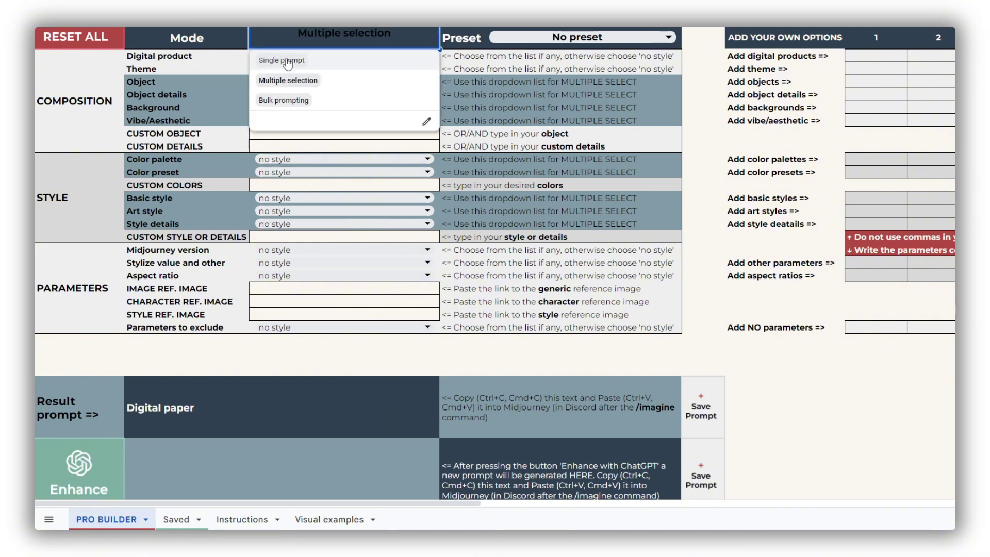
click(282, 60)
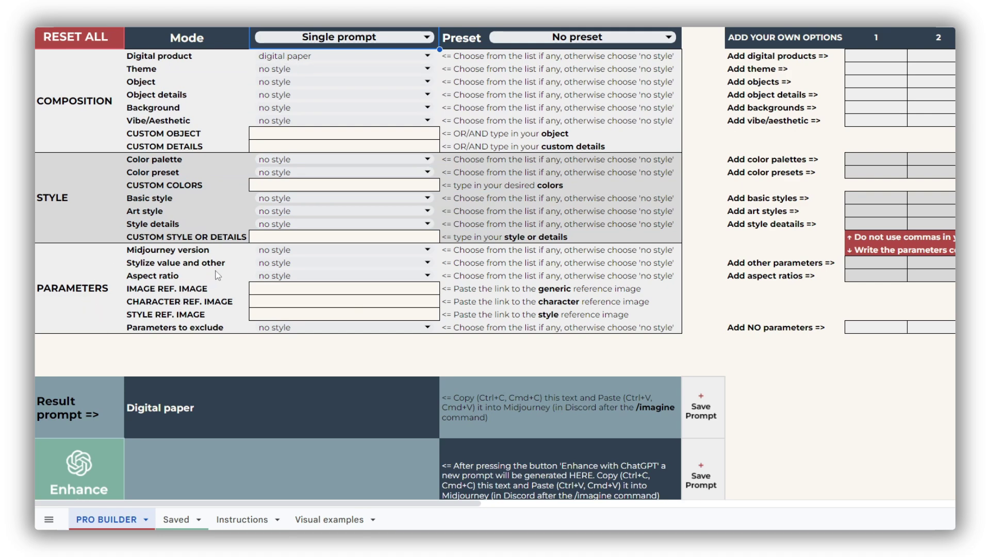
Try --v 6.1 as the Midjourney version, undo it, then browse the Parameters to exclude options.
click(266, 252)
double_click(290, 249)
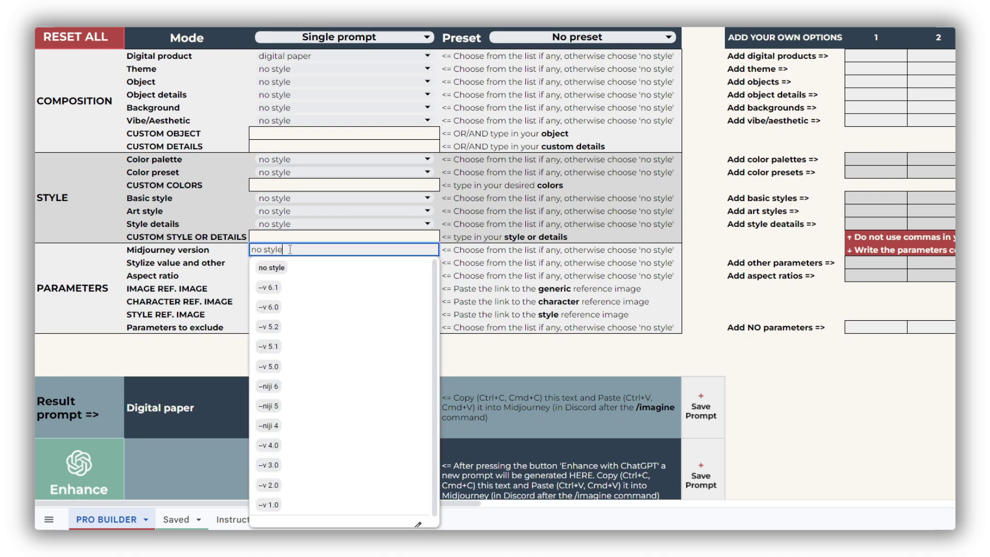
click(305, 292)
key(ctrl+z)
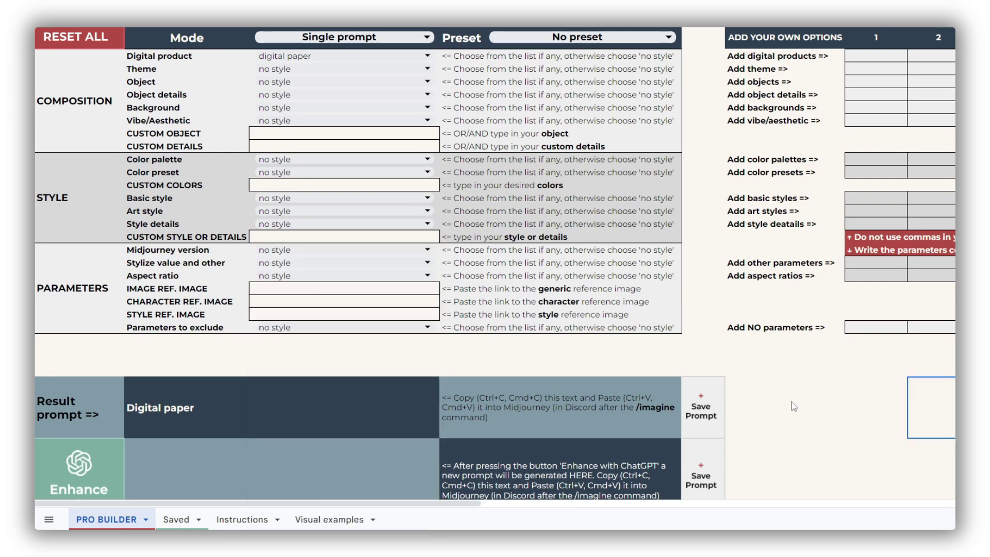
double_click(340, 330)
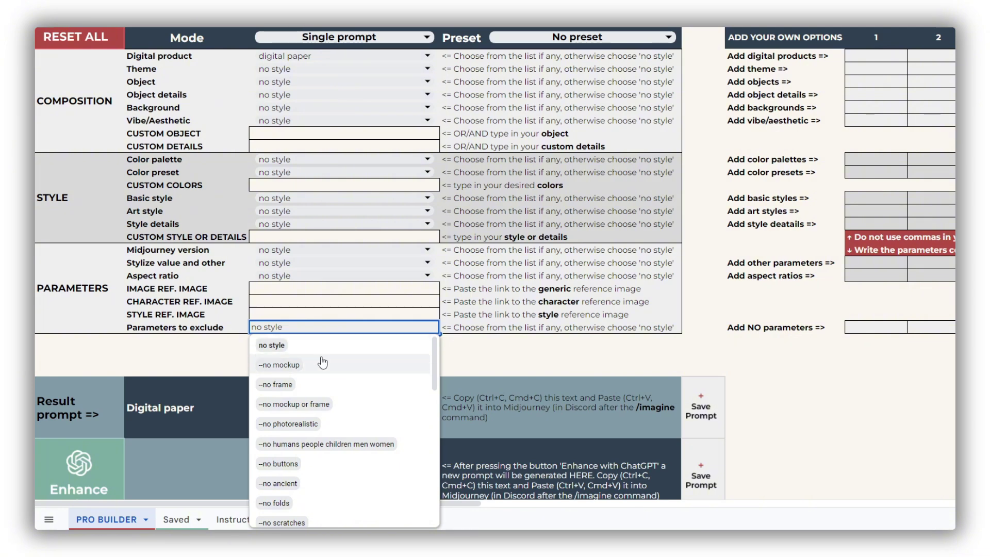
scroll(330, 423, down, 4)
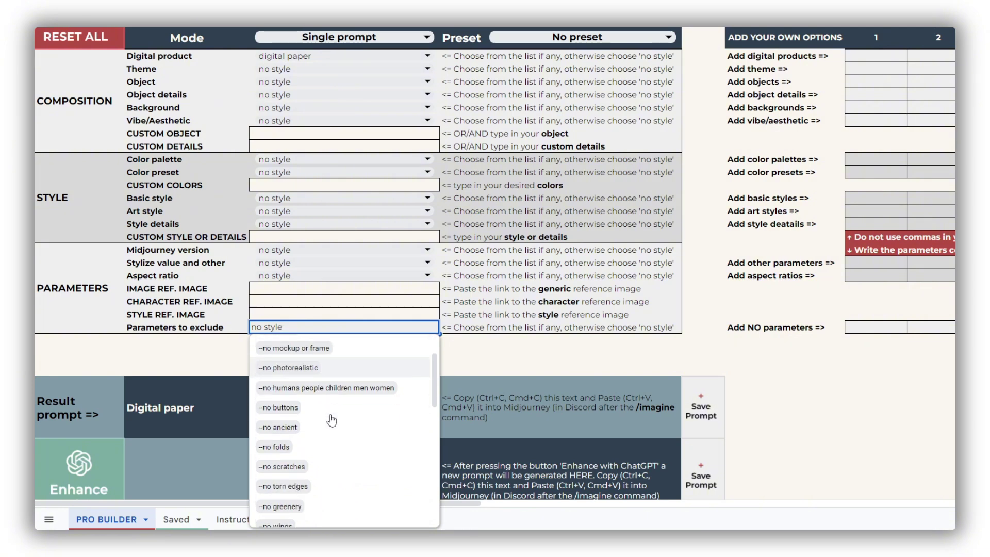
scroll(346, 427, down, 8)
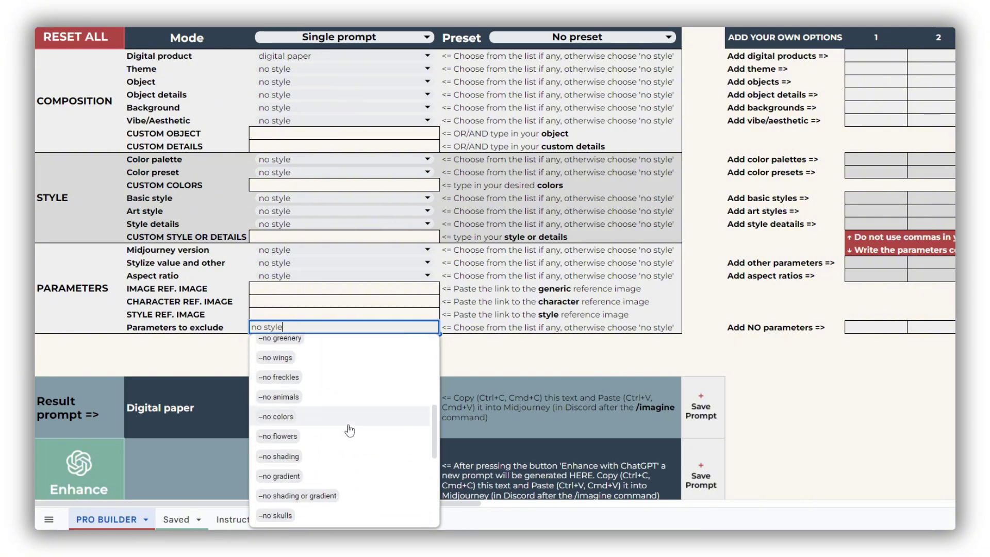
scroll(357, 438, down, 4)
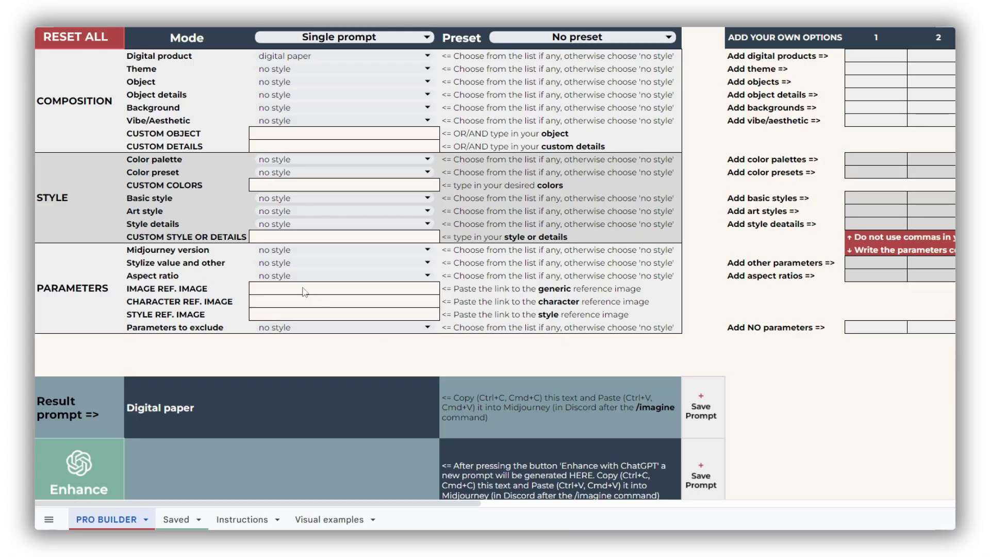
click(287, 263)
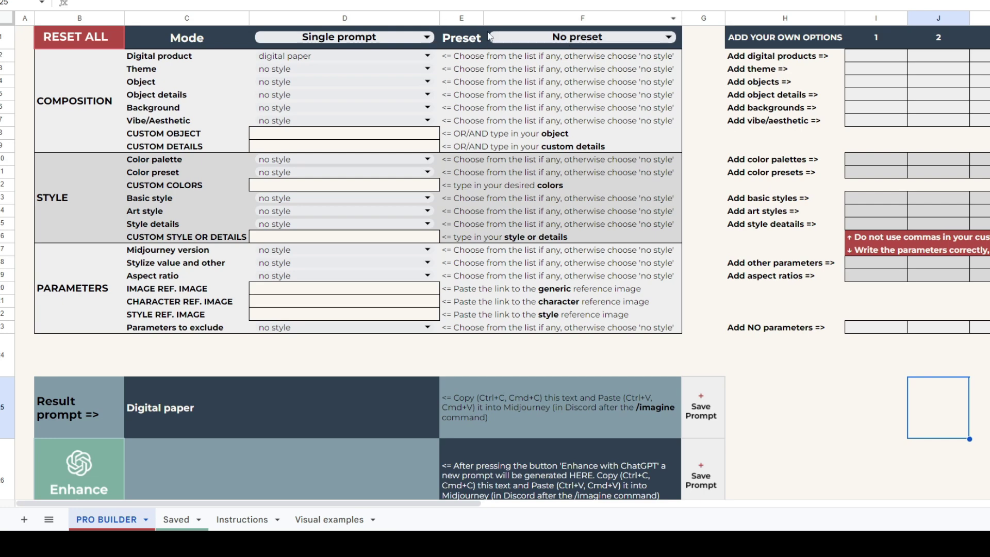
Try the Faded collage and Antique badge presets, then settle on the Journal page preset.
click(516, 38)
click(535, 82)
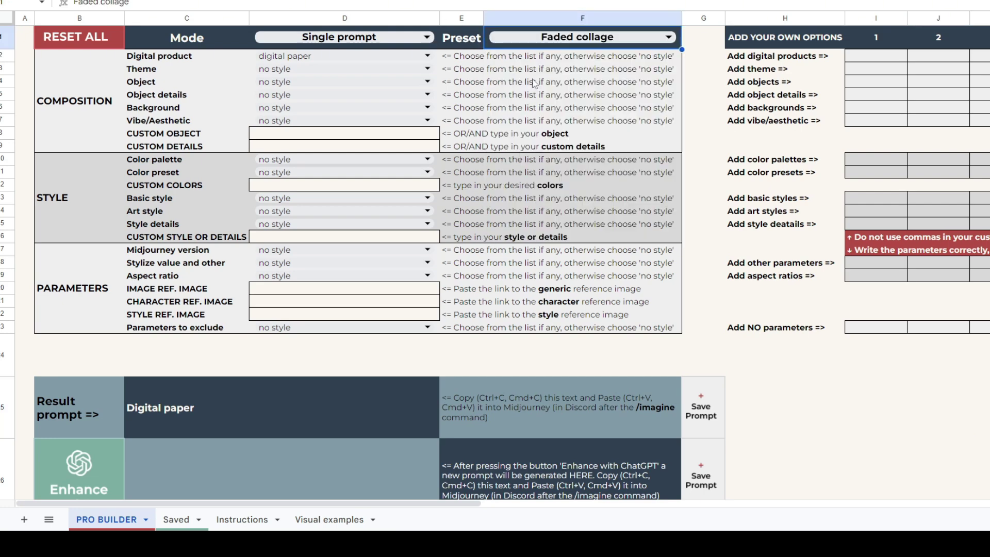
click(514, 42)
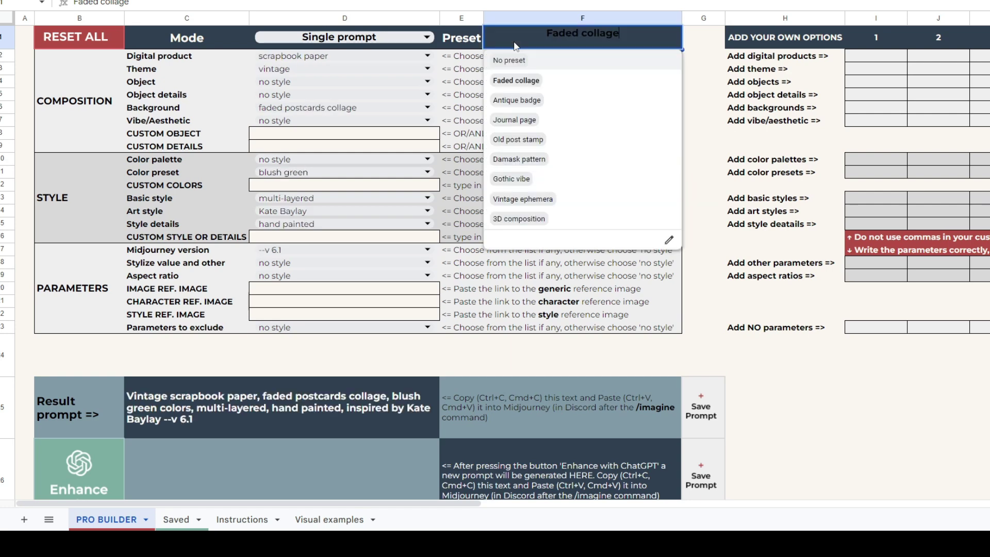
click(545, 100)
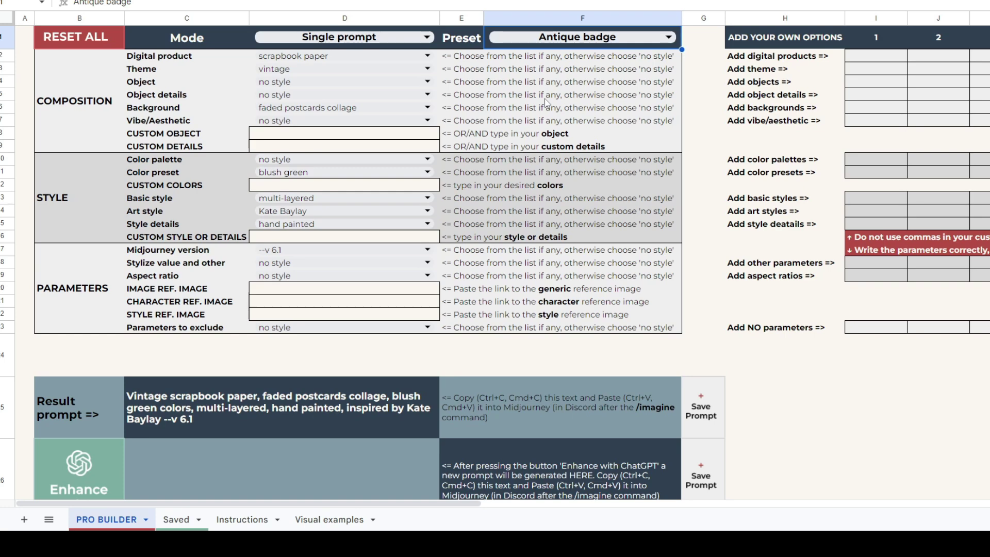
click(505, 45)
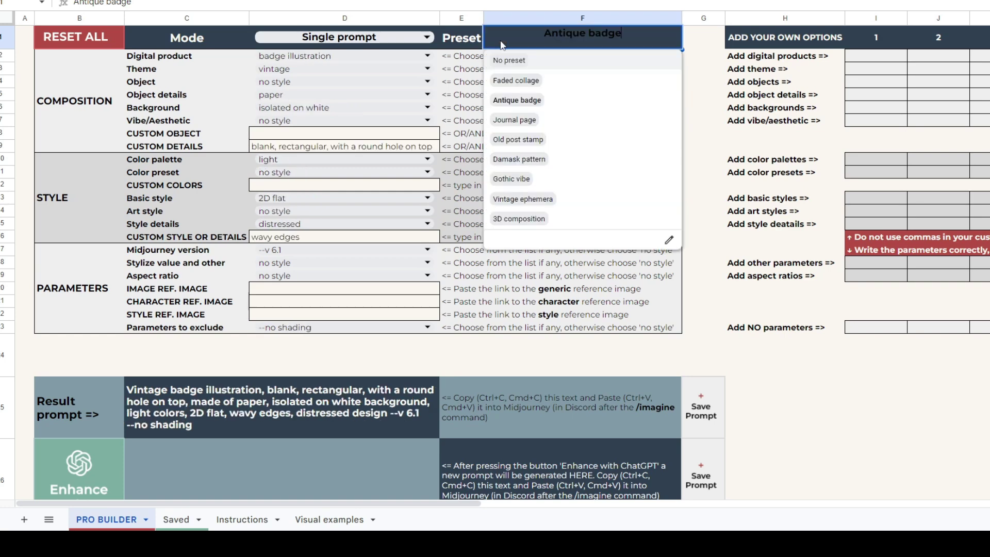
click(546, 120)
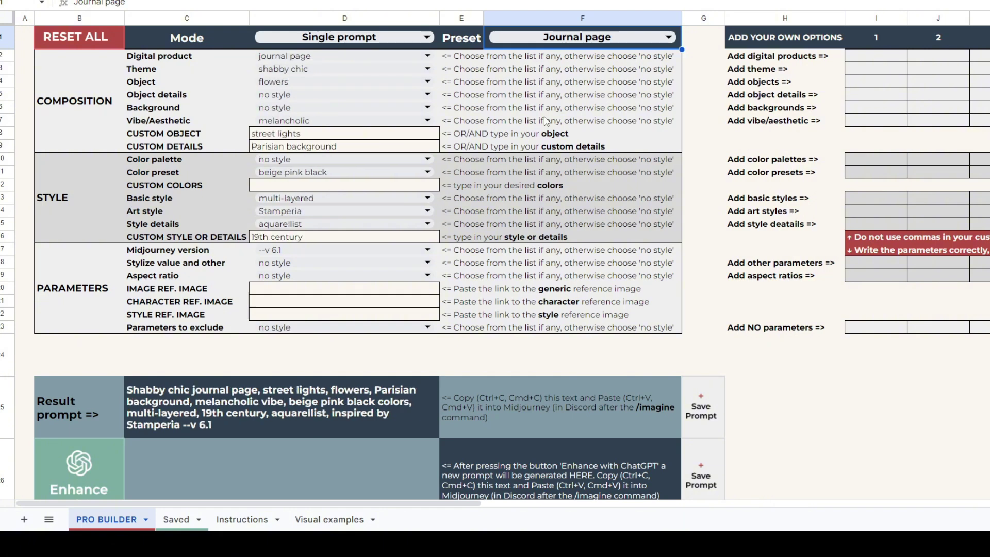
Browse the Visual examples sheet of preset images, then go back to PRO BUILDER.
click(329, 520)
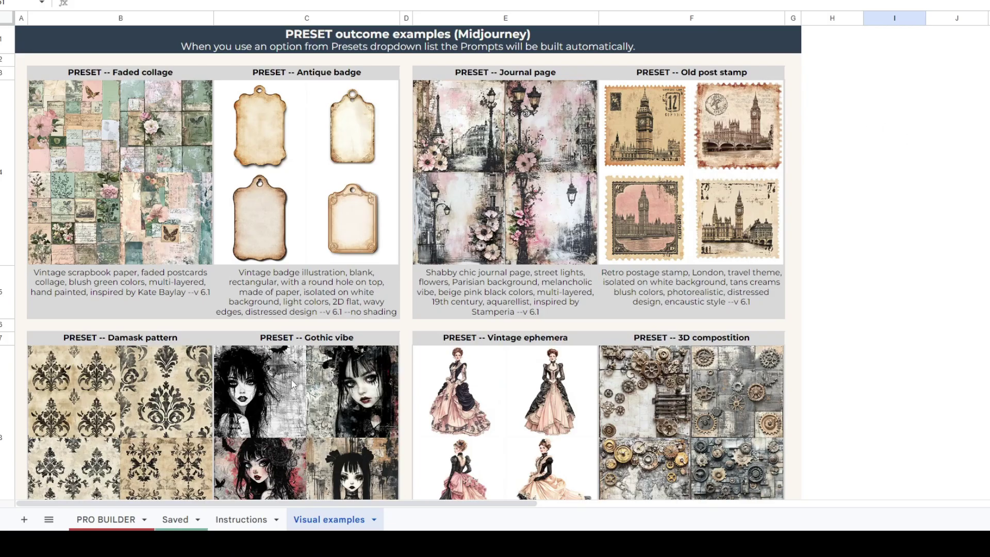
scroll(822, 361, down, 2)
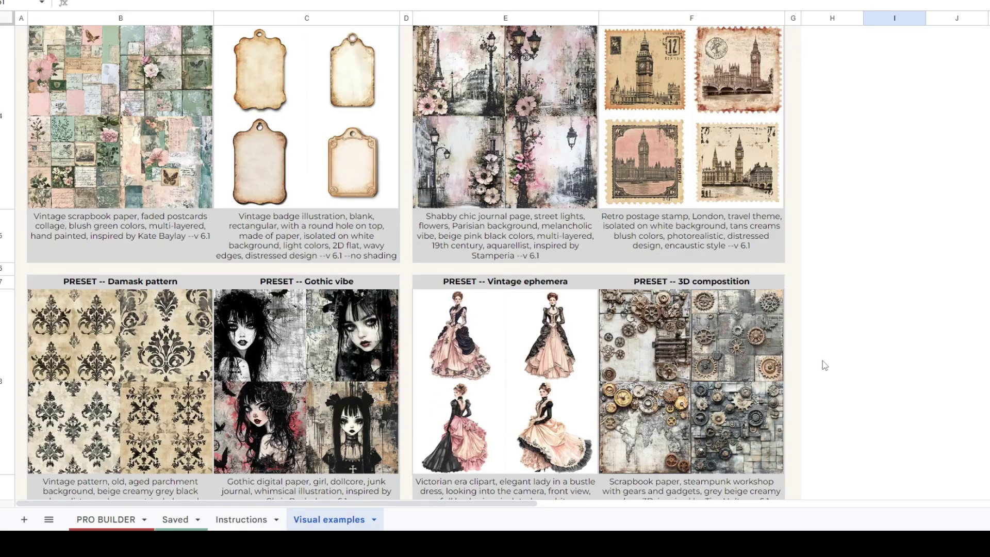
click(106, 520)
Set the journal page prompt's color preset to blush green and its vibe to serene.
click(310, 173)
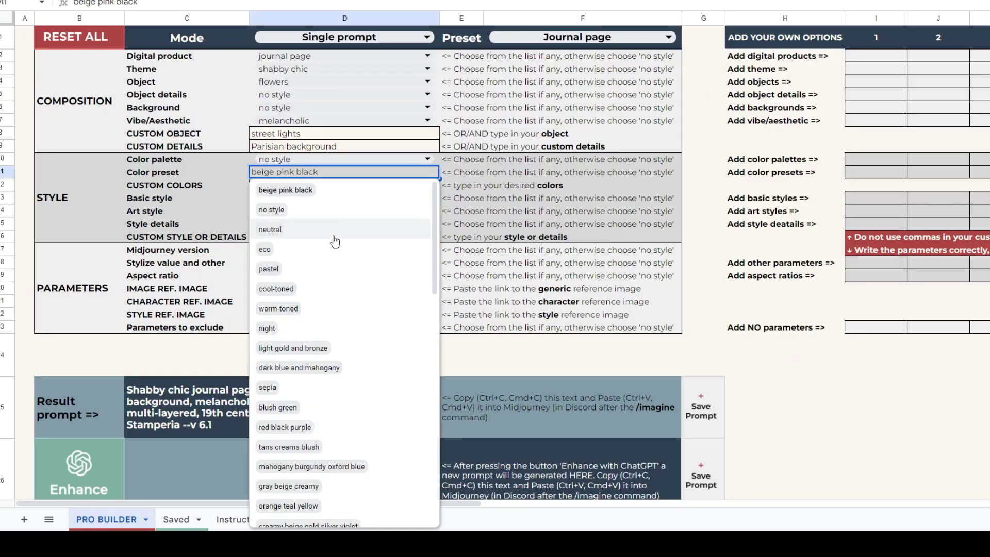
click(364, 408)
click(305, 121)
click(318, 198)
click(304, 83)
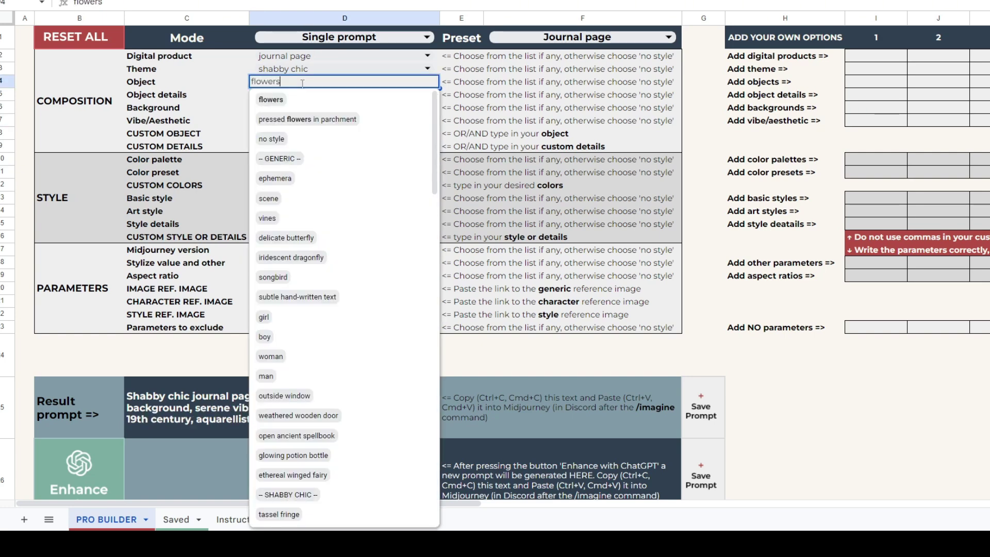